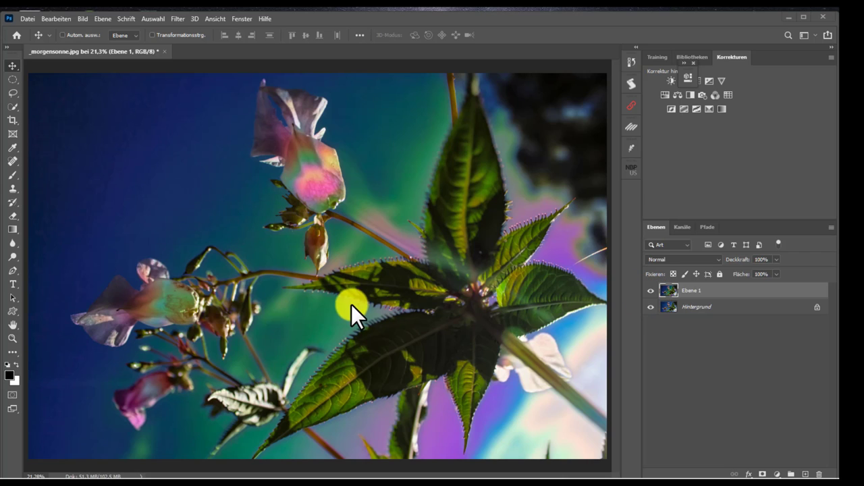
# Step: Toggle Ebene 1's visibility to compare the colour-shifted layer with the original photo
pyautogui.click(652, 291)
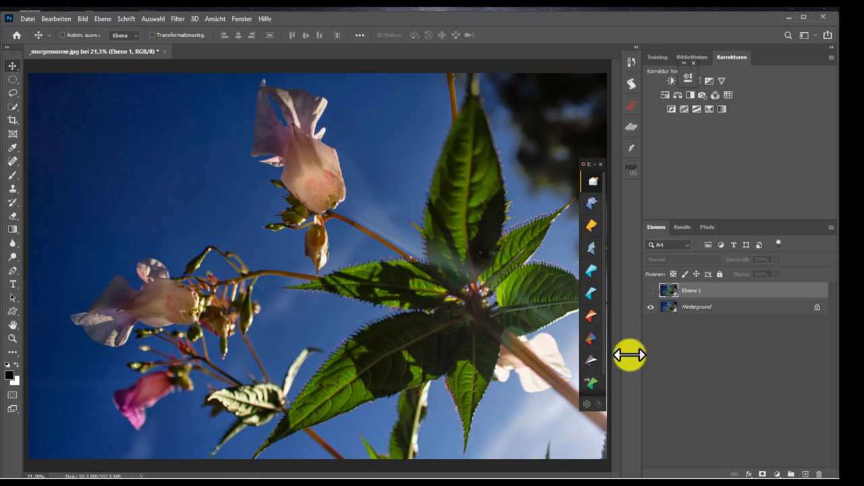
pyautogui.click(652, 291)
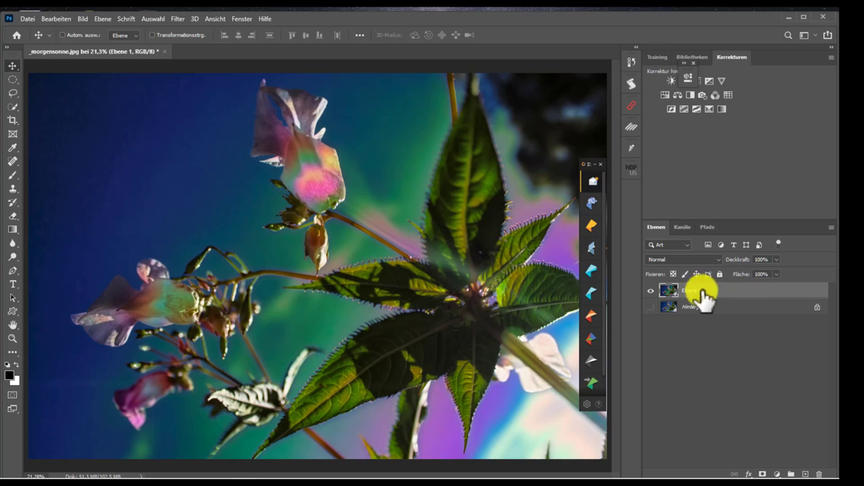
pyautogui.keyDown('alt'); pyautogui.click(650, 307); pyautogui.keyUp('alt')
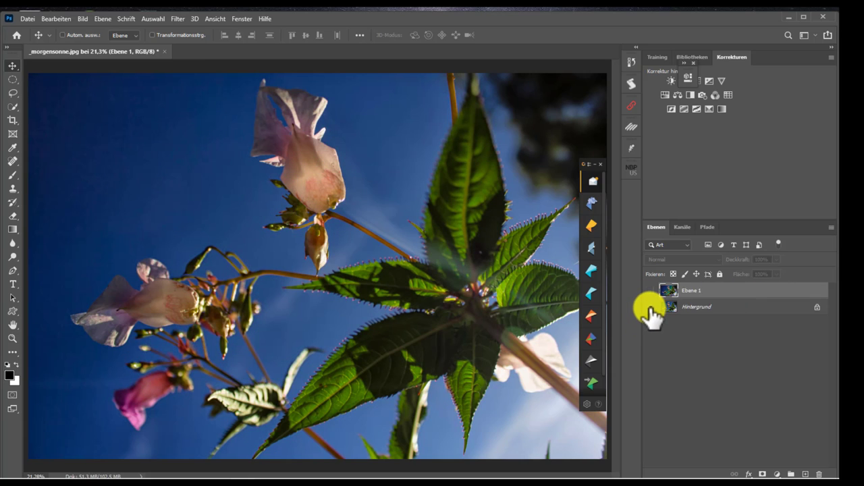
pyautogui.click(651, 292)
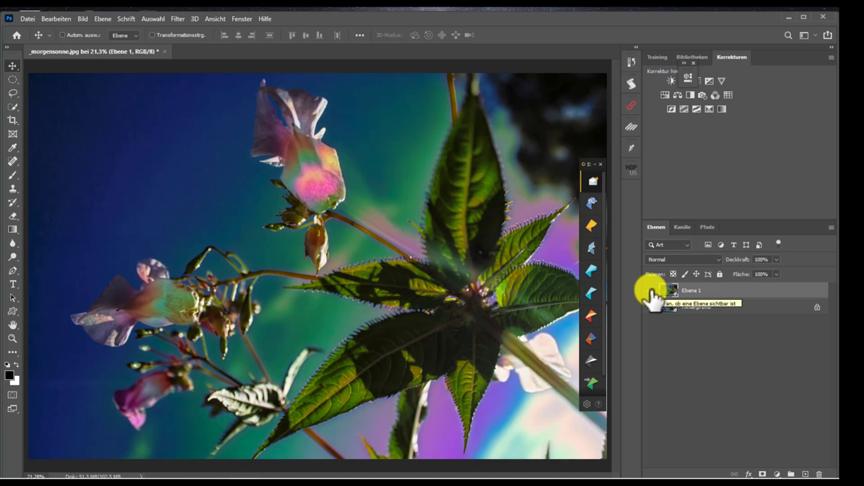
pyautogui.moveTo(433, 469)
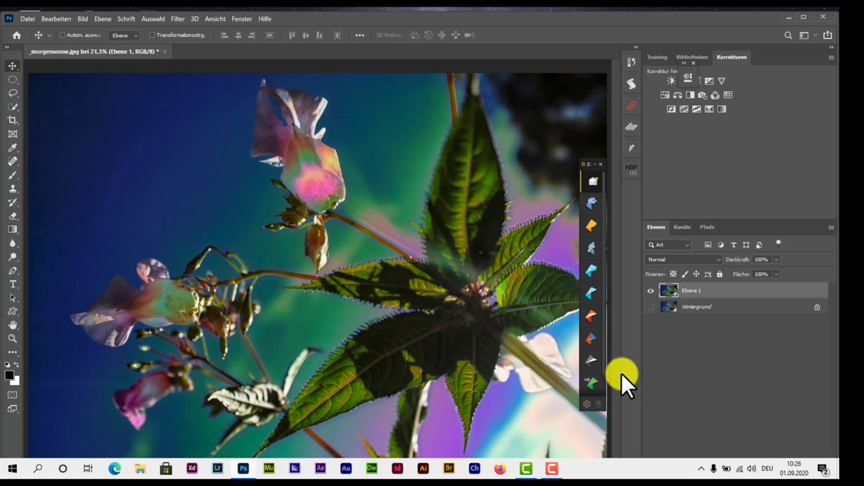
pyautogui.click(651, 308)
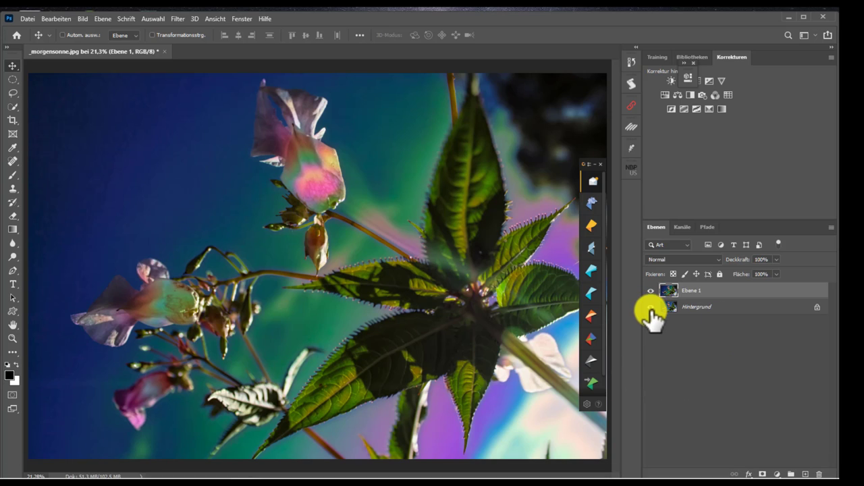
# Step: Delete Ebene 1 and close the floating plugin panel
pyautogui.rightClick(695, 295)
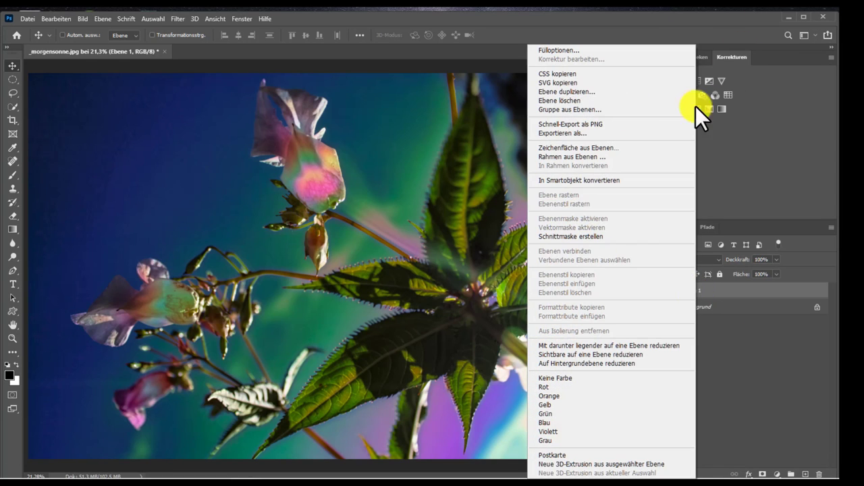
pyautogui.click(626, 100)
pyautogui.click(390, 198)
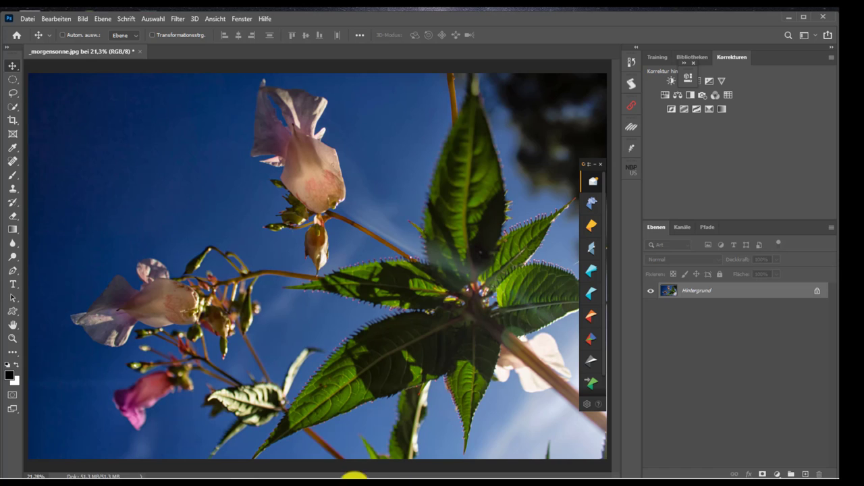
pyautogui.click(138, 469)
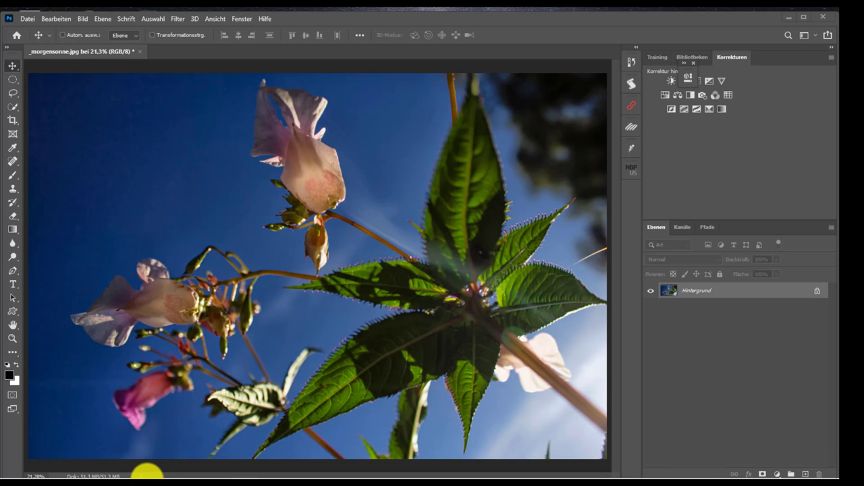
pyautogui.click(140, 469)
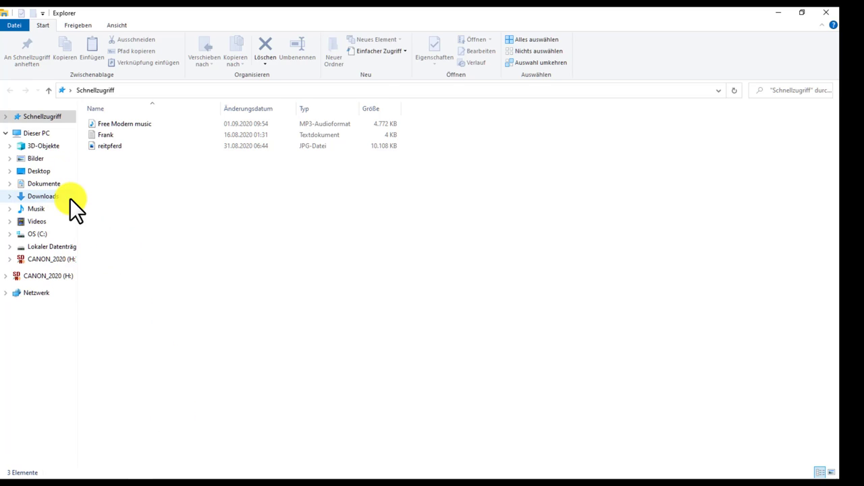
# Step: Browse to C:\Programme\Adobe\Adobe Photoshop 2020\Plug-ins in File Explorer, then close it
pyautogui.click(33, 133)
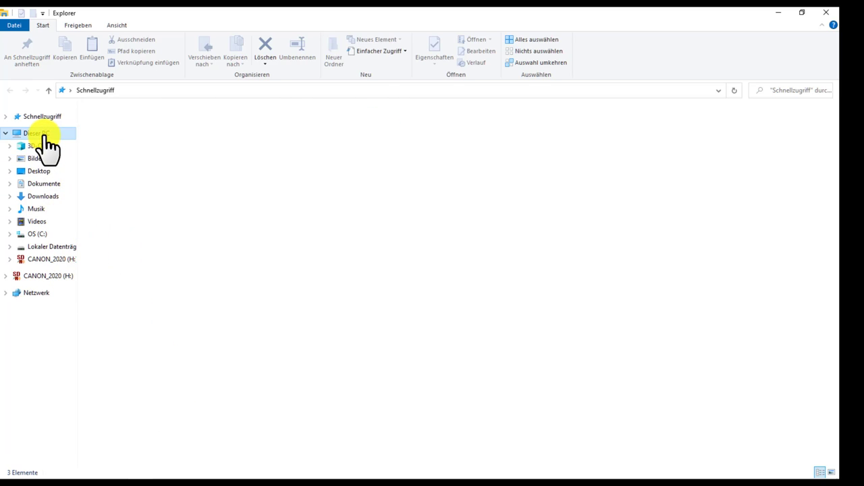
pyautogui.doubleClick(401, 162)
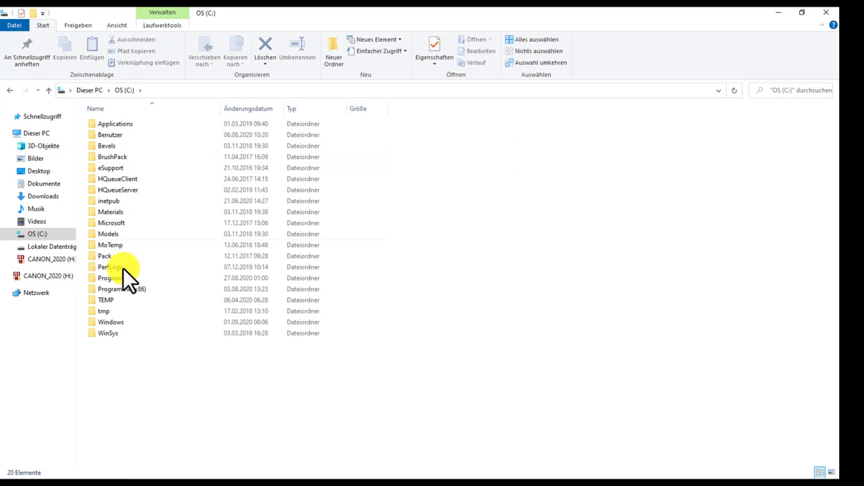
pyautogui.click(117, 278)
pyautogui.doubleClick(115, 276)
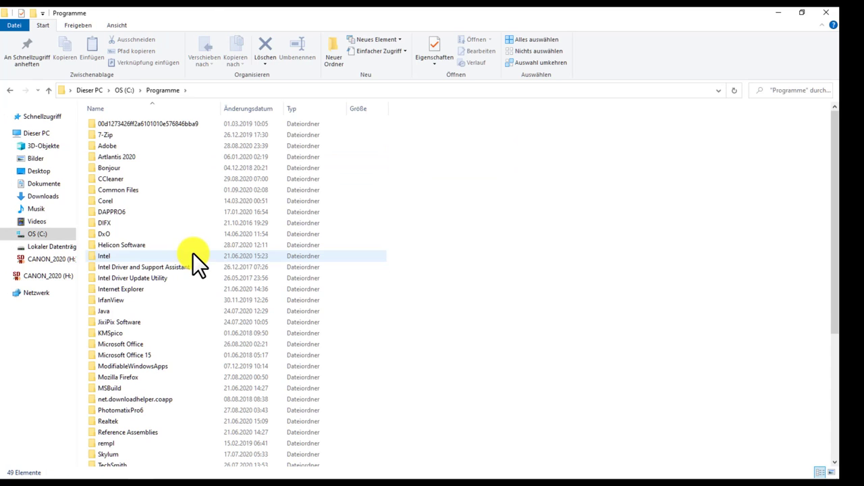
pyautogui.doubleClick(114, 145)
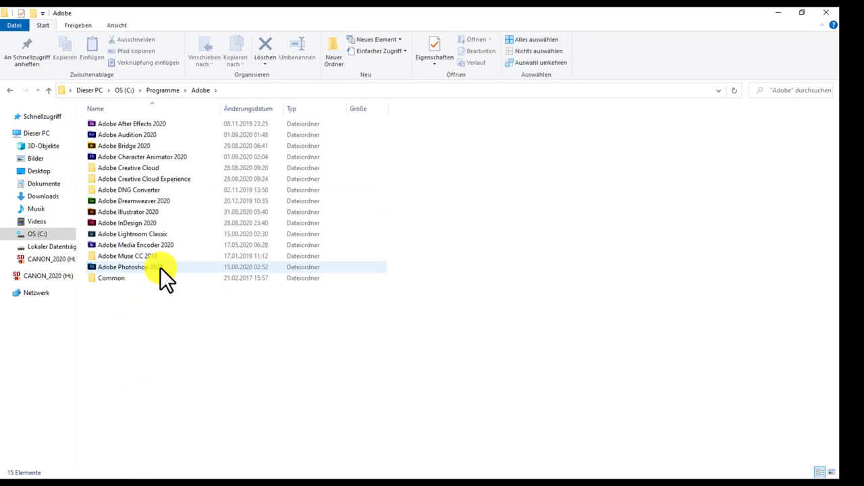
pyautogui.click(160, 267)
pyautogui.doubleClick(160, 268)
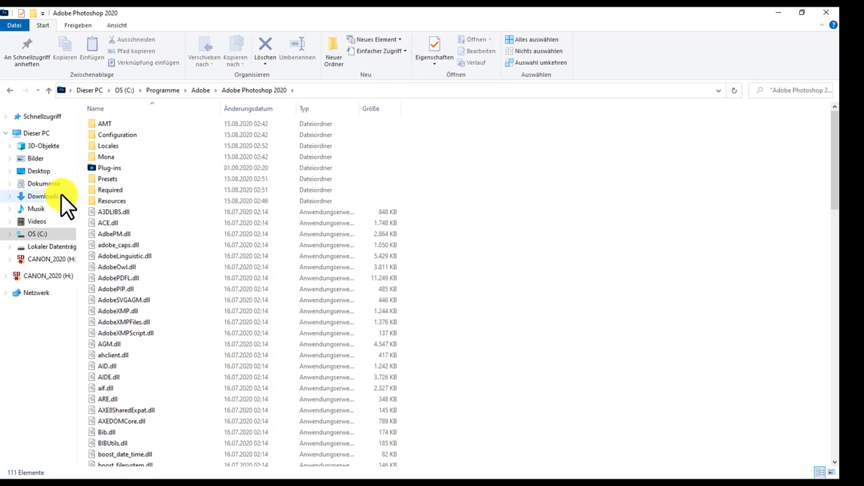
pyautogui.doubleClick(125, 170)
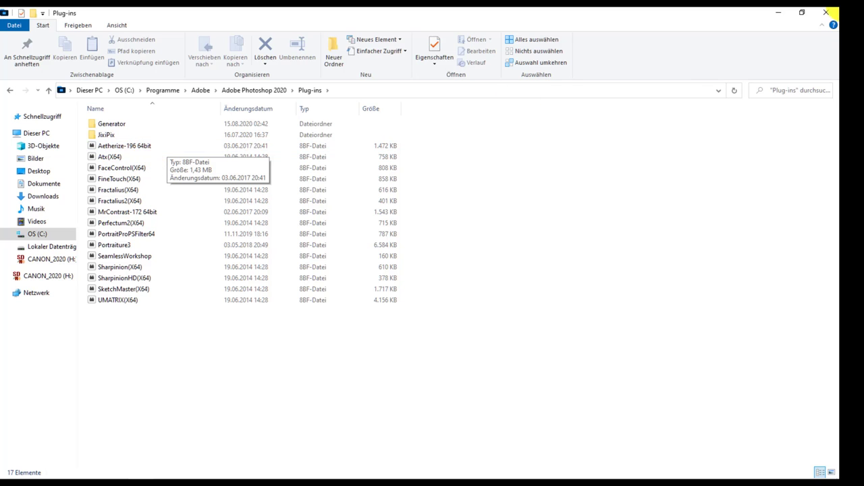
pyautogui.click(826, 12)
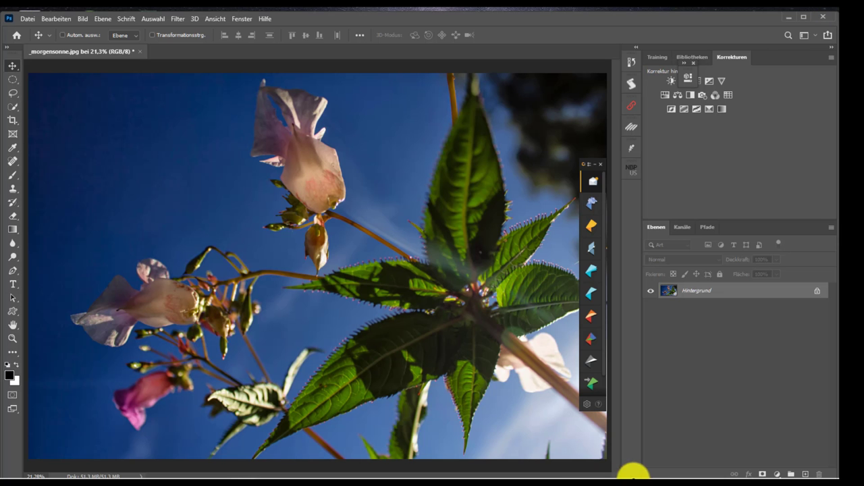
# Step: Duplicate the Hintergrund flower photo as a new layer, Ebene 1, with Ctrl+J
pyautogui.click(177, 19)
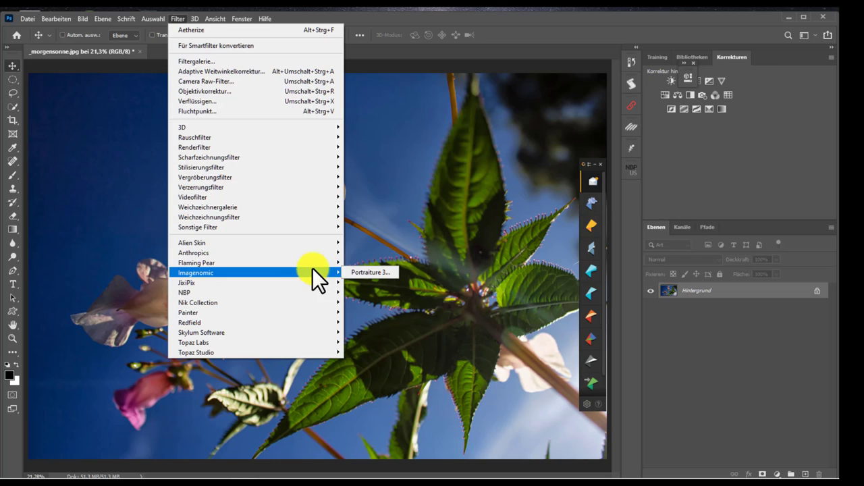
pyautogui.moveTo(196, 263)
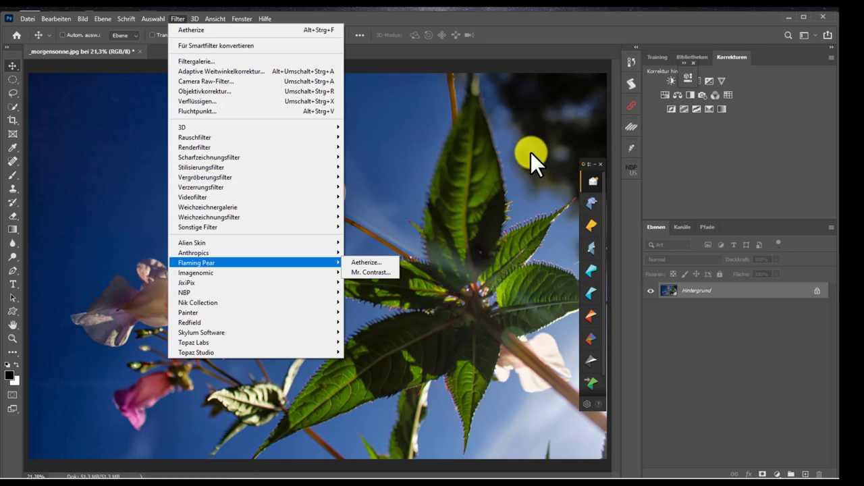
pyautogui.click(755, 291)
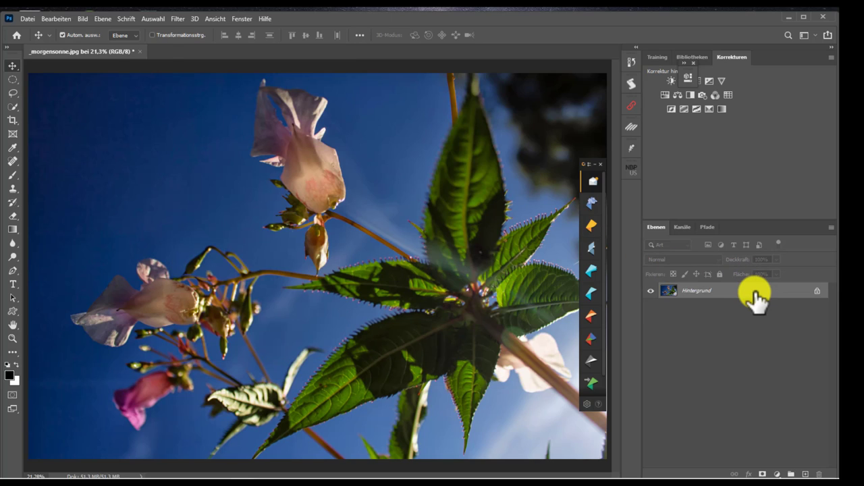
pyautogui.hotkey('ctrl', 'j')
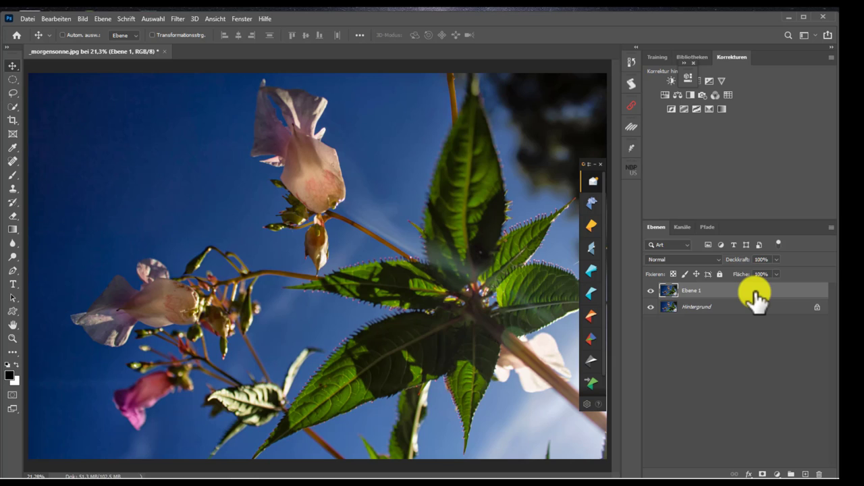
pyautogui.click(179, 20)
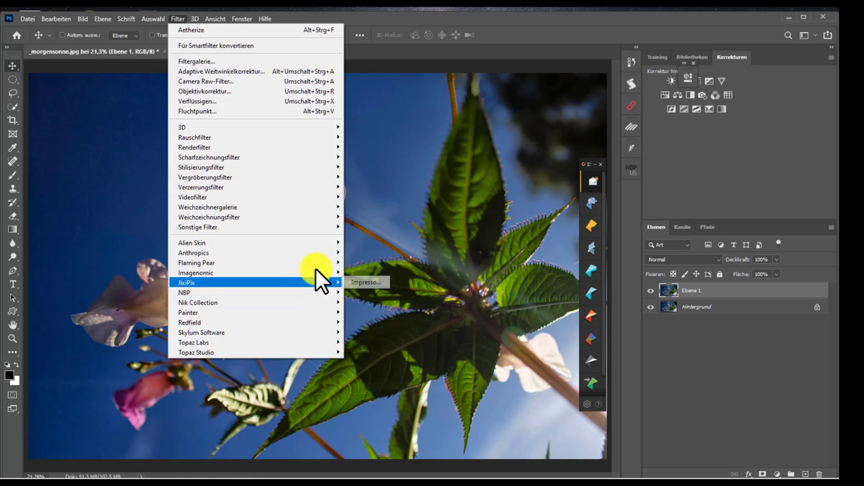
pyautogui.moveTo(256, 263)
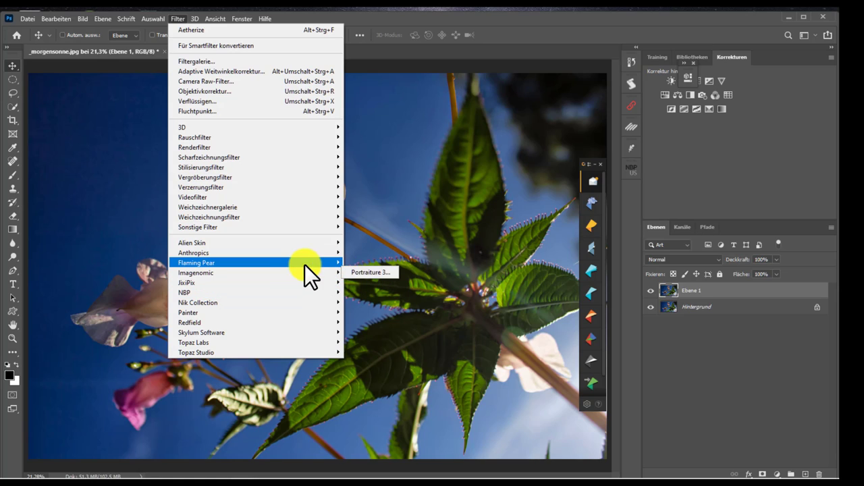
# Step: Run Aetherize on Ebene 1 with Blur 206, Hues 91, Colorize 120, Haze 68, Dreaminess 74
pyautogui.click(368, 262)
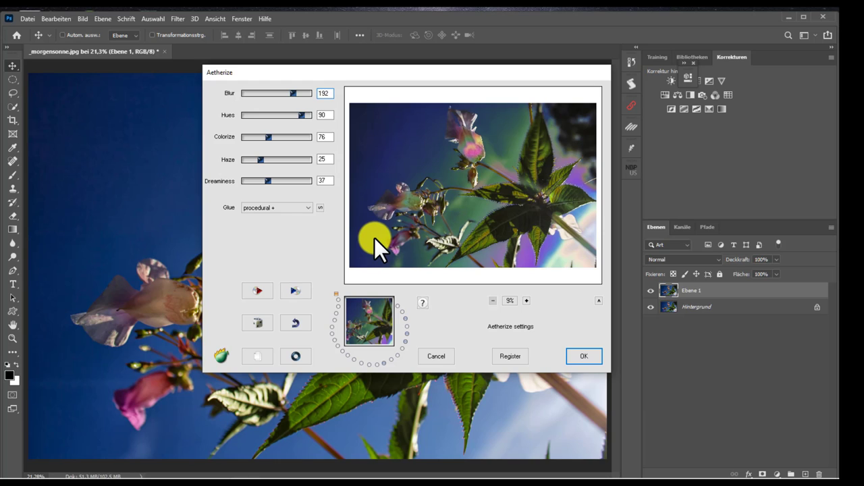
pyautogui.click(396, 323)
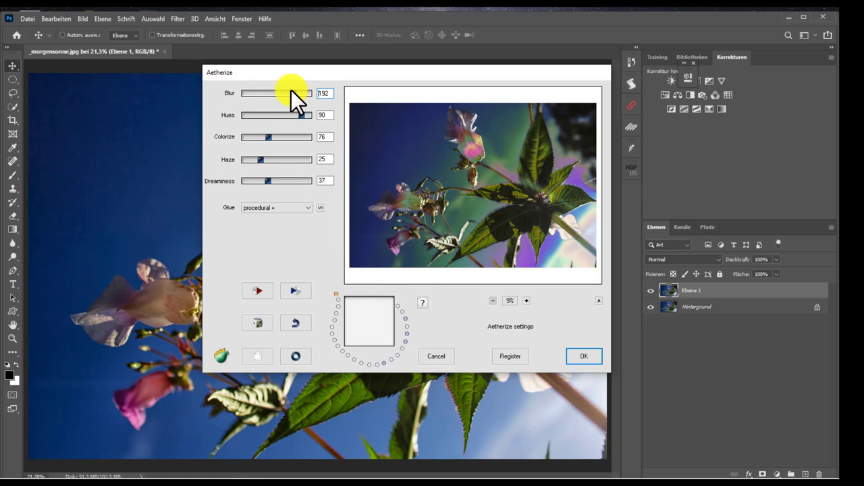
pyautogui.click(270, 92)
pyautogui.click(282, 116)
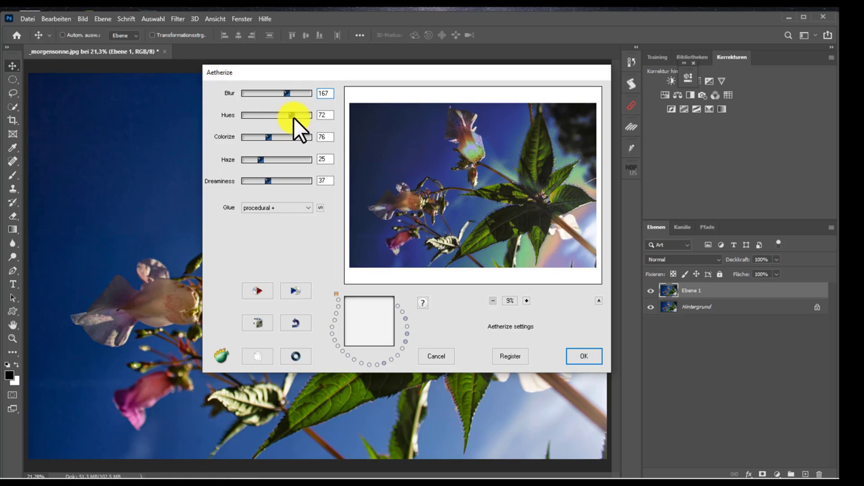
pyautogui.click(301, 118)
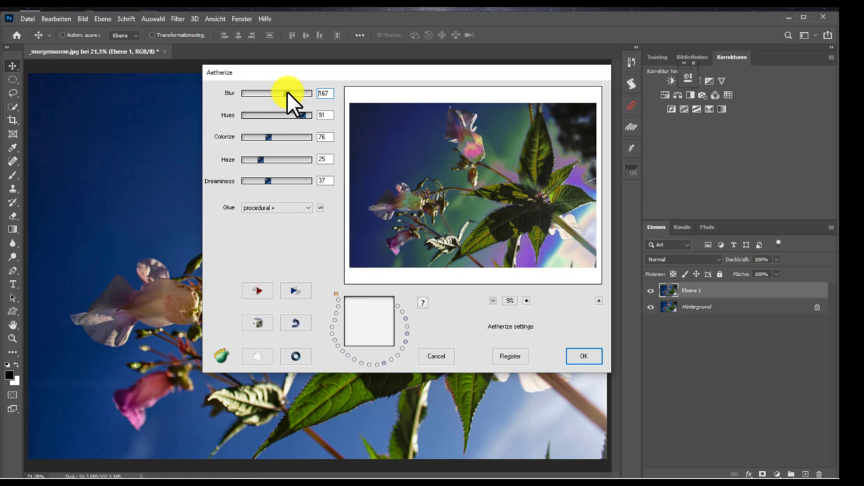
pyautogui.moveTo(287, 93); pyautogui.dragTo(296, 94)
pyautogui.click(282, 138)
pyautogui.moveTo(260, 161); pyautogui.dragTo(287, 158)
pyautogui.moveTo(268, 181); pyautogui.dragTo(291, 180)
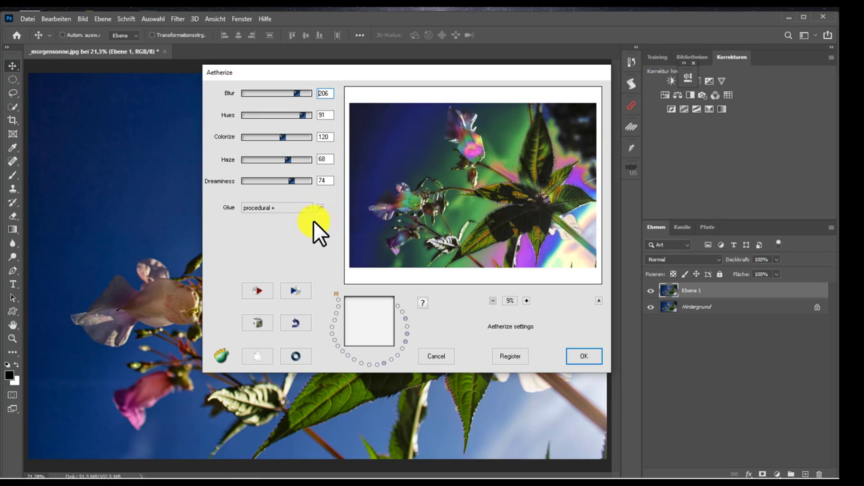
# Step: Confirm the Aetherize settings and close the floating plugin panel
pyautogui.click(586, 358)
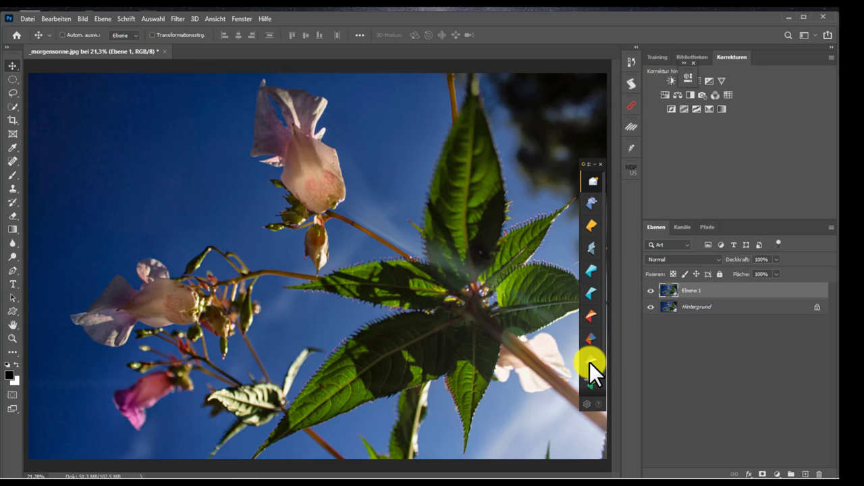
pyautogui.click(589, 361)
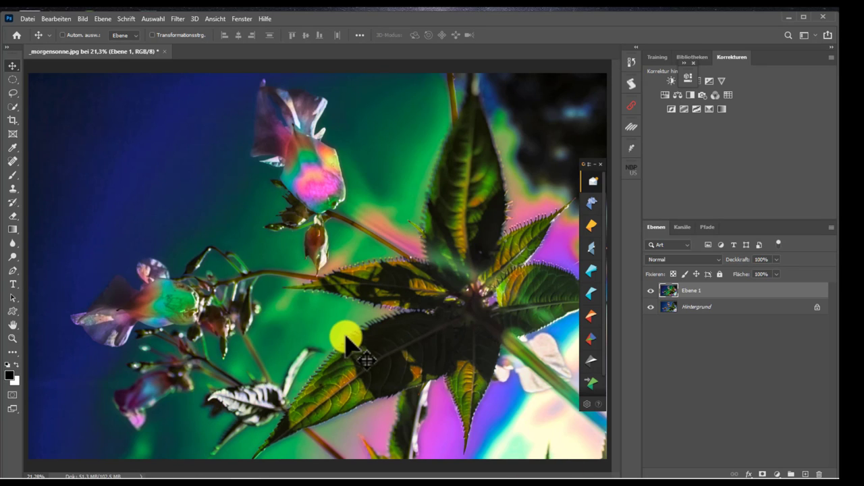
# Step: Place and embed the RORU_059 image from Downloads into the document
pyautogui.click(25, 19)
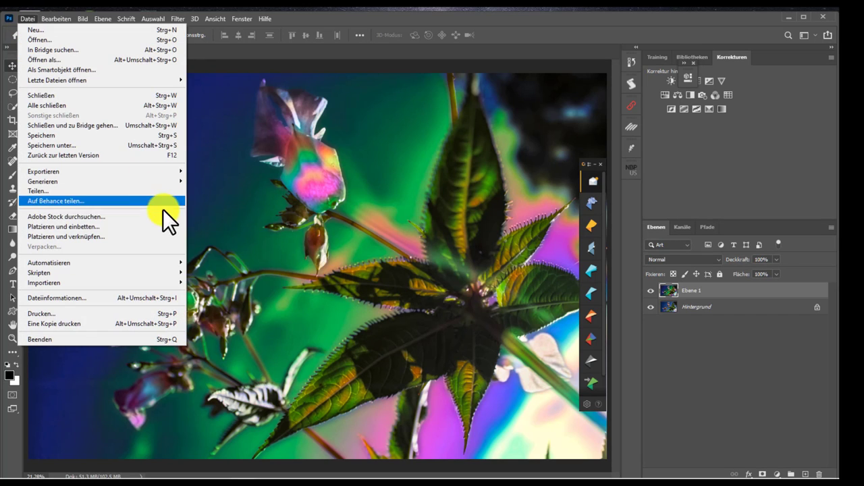
pyautogui.click(174, 227)
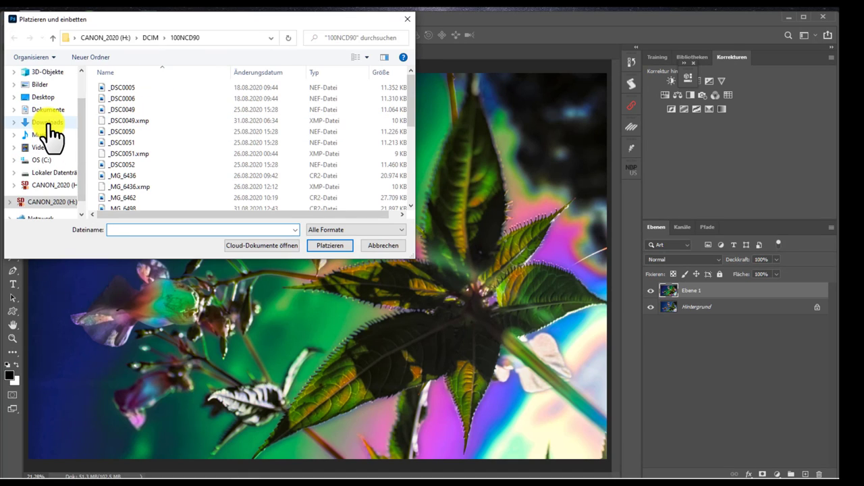
pyautogui.click(47, 122)
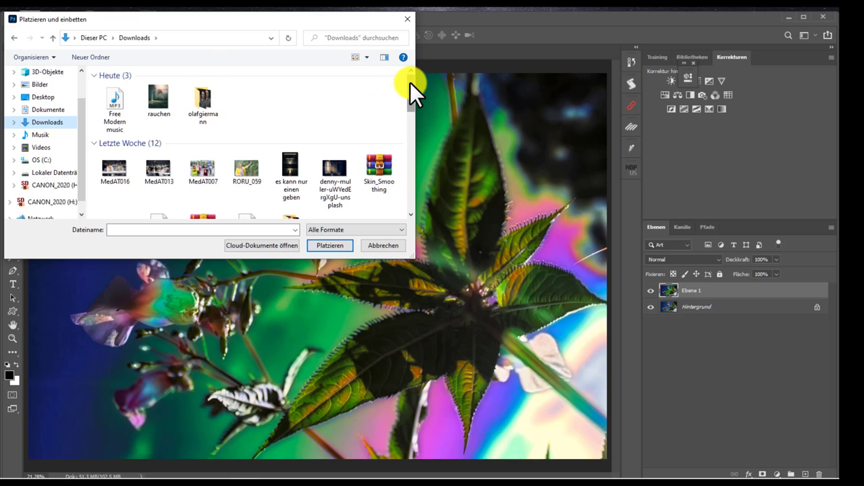
pyautogui.moveTo(410, 82); pyautogui.dragTo(408, 105)
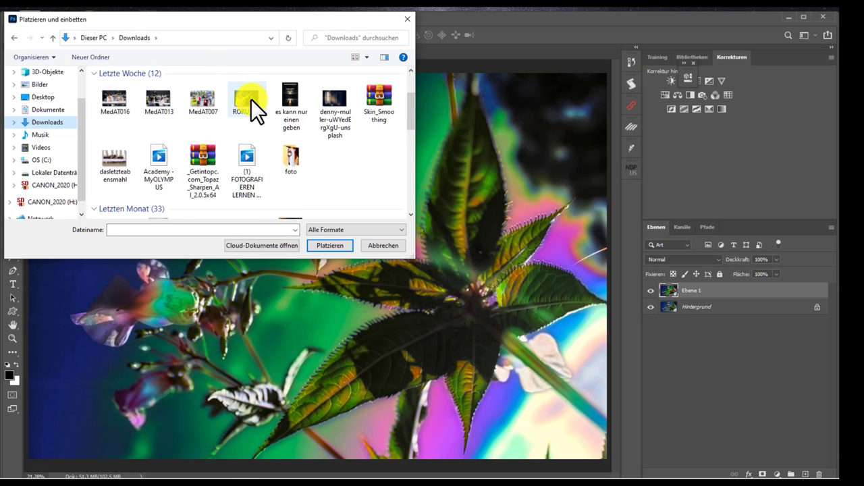
pyautogui.click(251, 100)
pyautogui.click(343, 250)
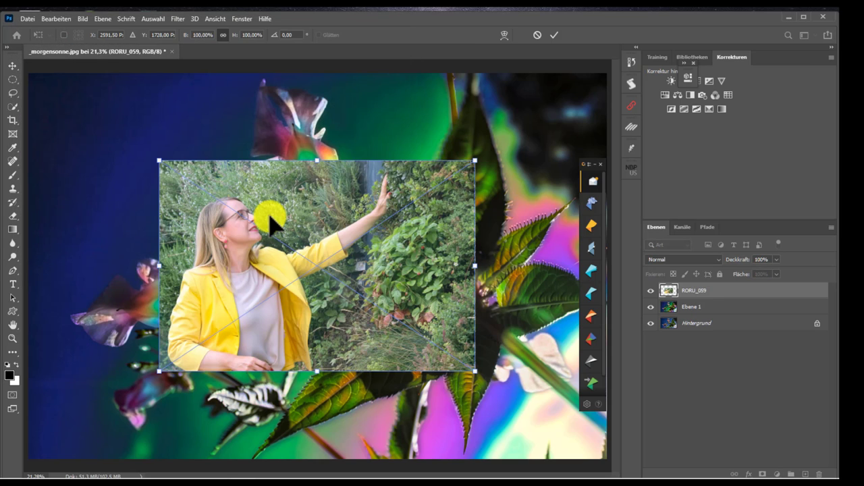
# Step: Enlarge the placed RORU_059 photo to about 183% to cover the canvas and commit
pyautogui.moveTo(155, 160)
pyautogui.mouseDown()
pyautogui.moveTo(6, 92)
pyautogui.moveTo(20, 71)
pyautogui.mouseUp()
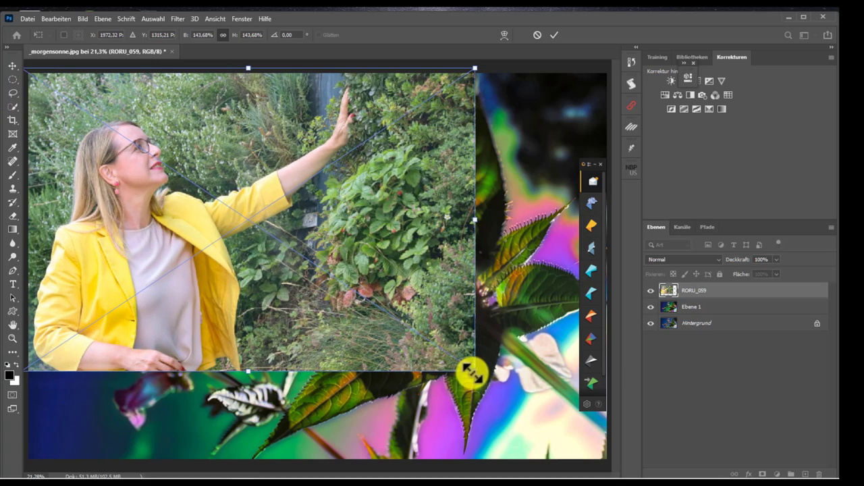
pyautogui.moveTo(474, 371); pyautogui.dragTo(579, 469)
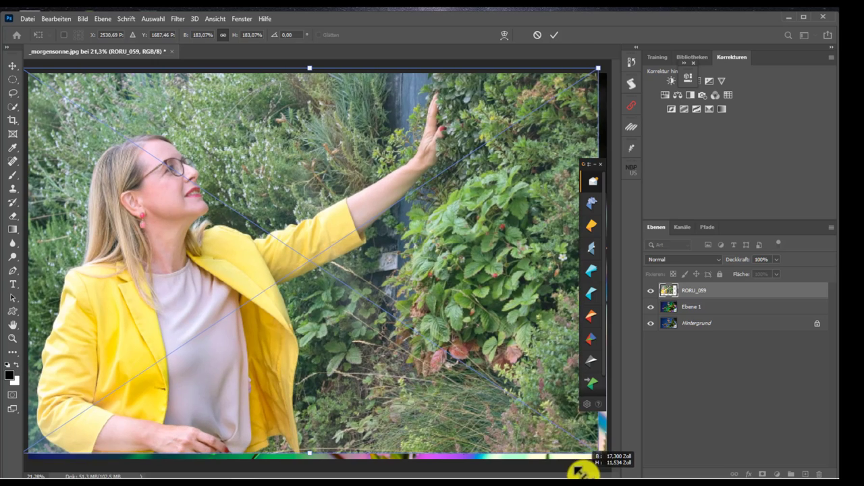
pyautogui.click(553, 34)
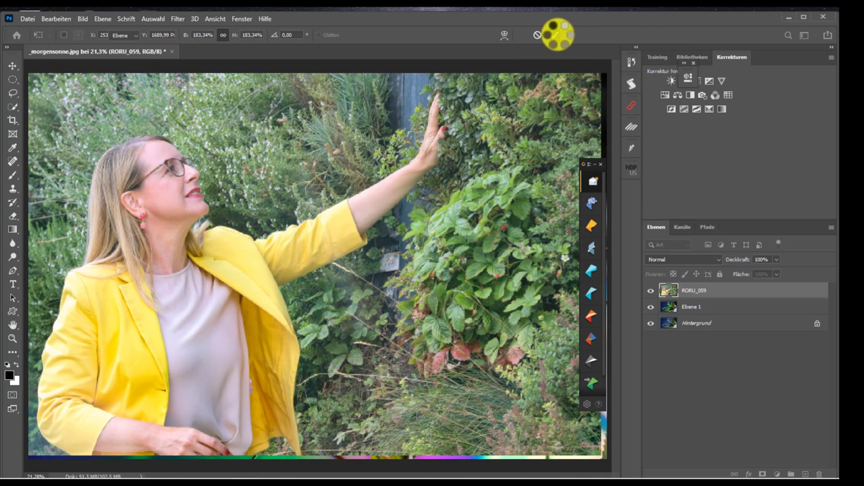
# Step: Rasterize the RORU_059 layer
pyautogui.click(178, 18)
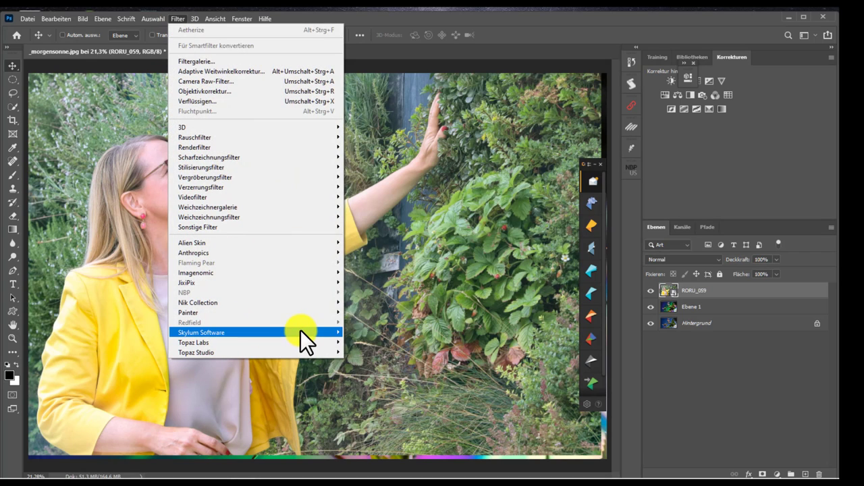
pyautogui.rightClick(726, 293)
pyautogui.click(623, 218)
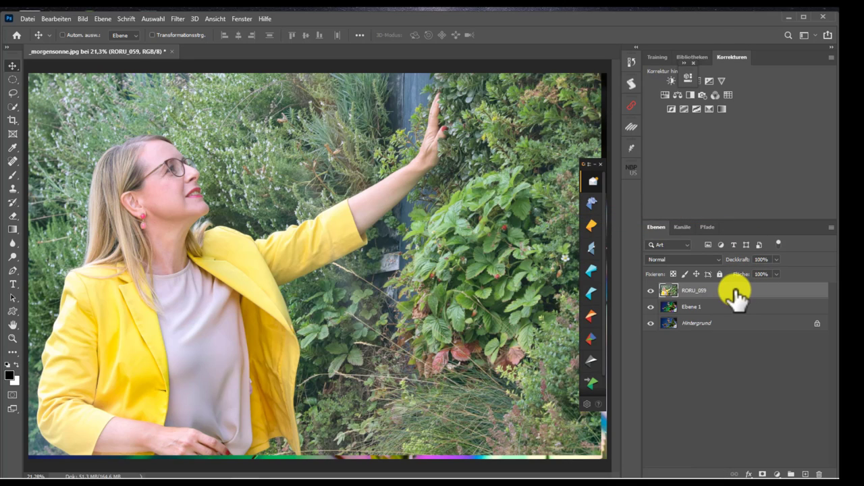
# Step: Launch the Flaming Pear Aetherize filter on the RORU_059 layer
pyautogui.click(177, 18)
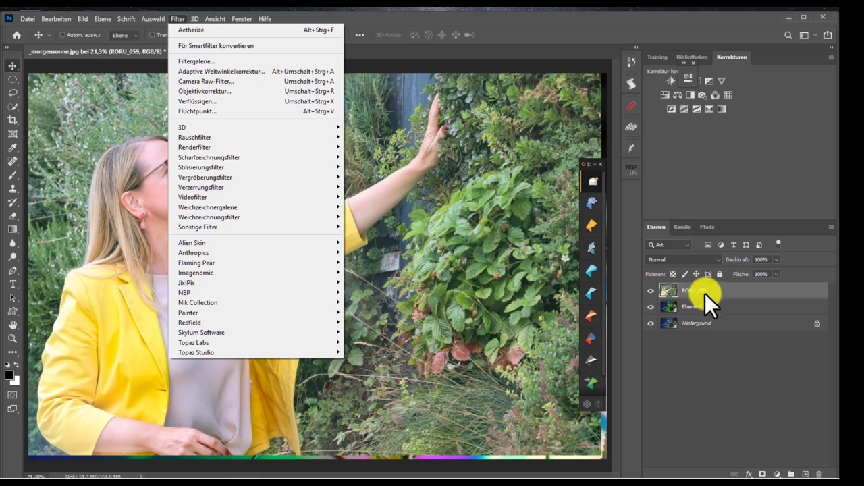
pyautogui.click(728, 297)
pyautogui.rightClick(729, 297)
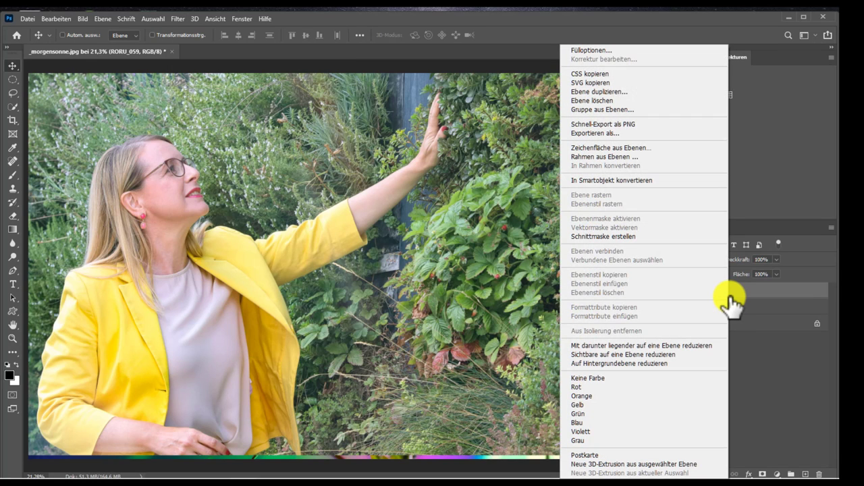
pyautogui.click(175, 17)
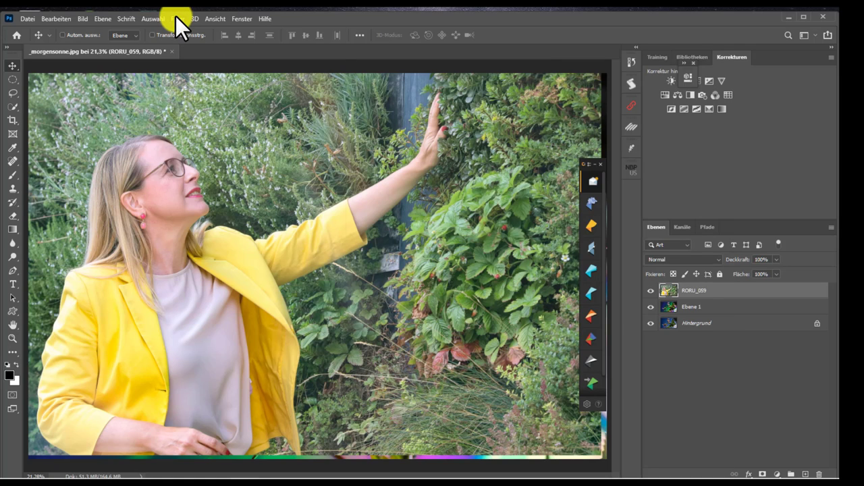
pyautogui.click(176, 17)
pyautogui.moveTo(257, 263)
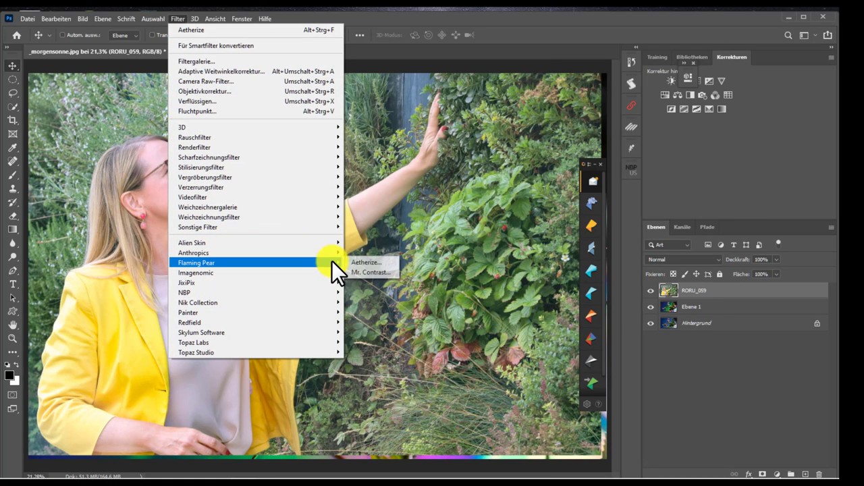
pyautogui.click(367, 265)
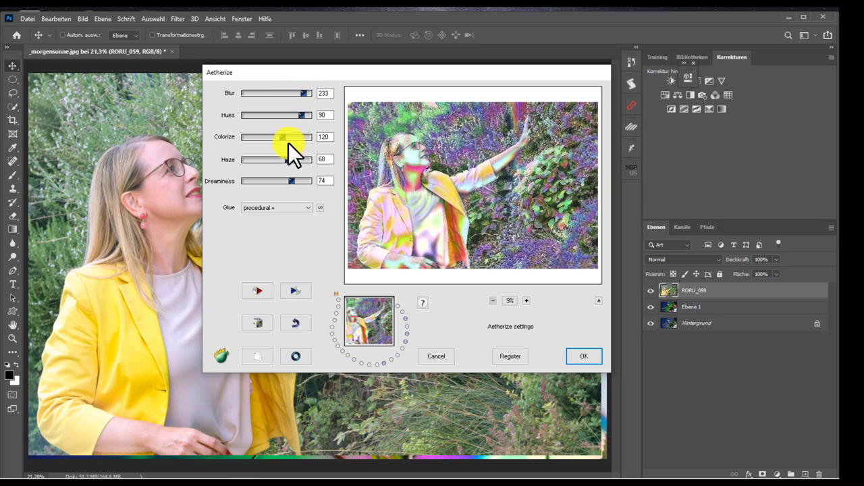
# Step: Adjust Aetherize to Blur 219, Hues 85, Colorize 123, Haze 70 and Dreaminess 49
pyautogui.moveTo(290, 138)
pyautogui.mouseDown()
pyautogui.moveTo(300, 183)
pyautogui.moveTo(264, 181)
pyautogui.mouseUp()
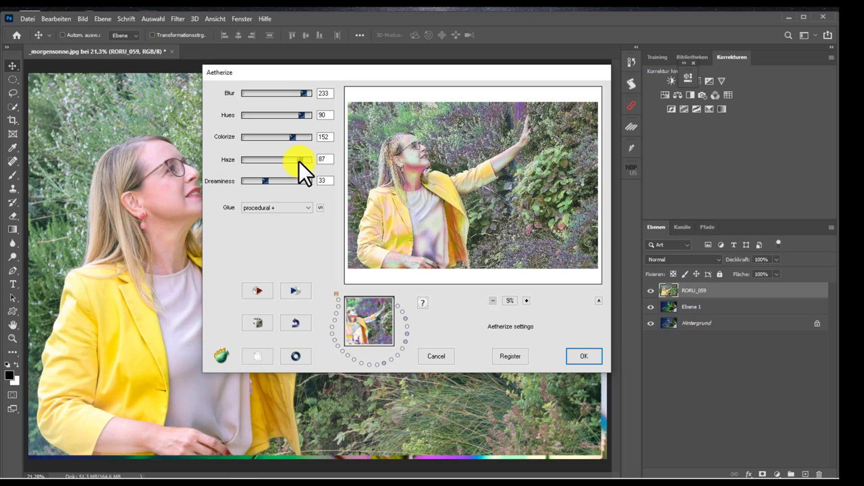
pyautogui.moveTo(271, 179); pyautogui.dragTo(280, 177)
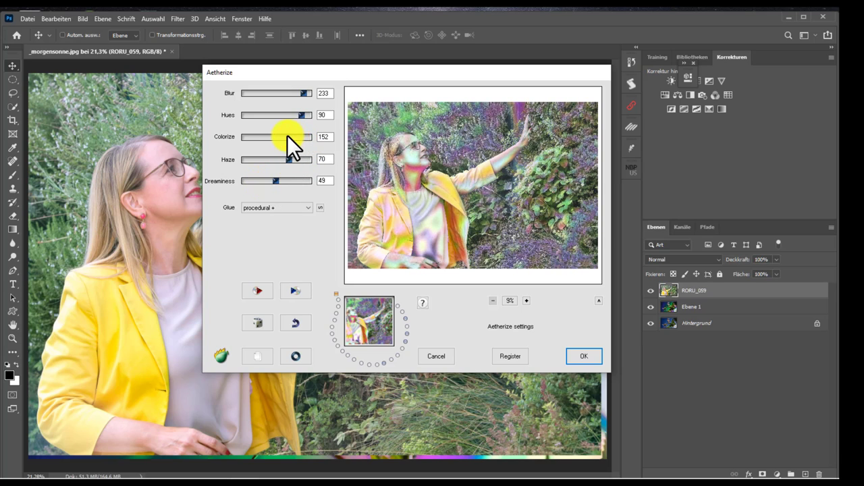
pyautogui.moveTo(291, 135); pyautogui.dragTo(299, 90)
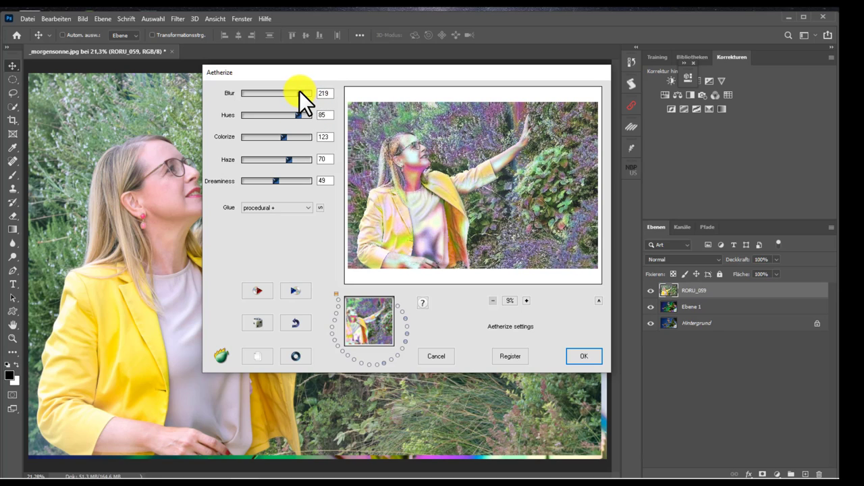
pyautogui.click(312, 209)
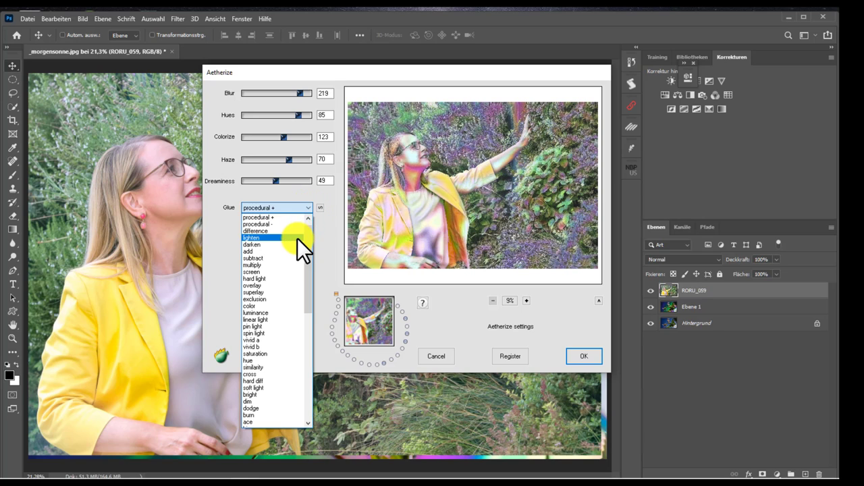
# Step: Try the lighten, darken, multiply and soft light glue modes in Aetherize
pyautogui.click(297, 238)
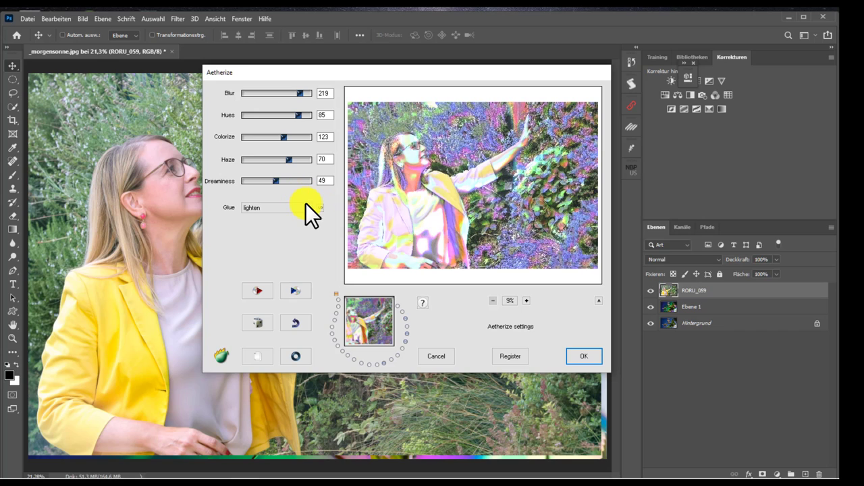
pyautogui.click(308, 207)
pyautogui.click(299, 223)
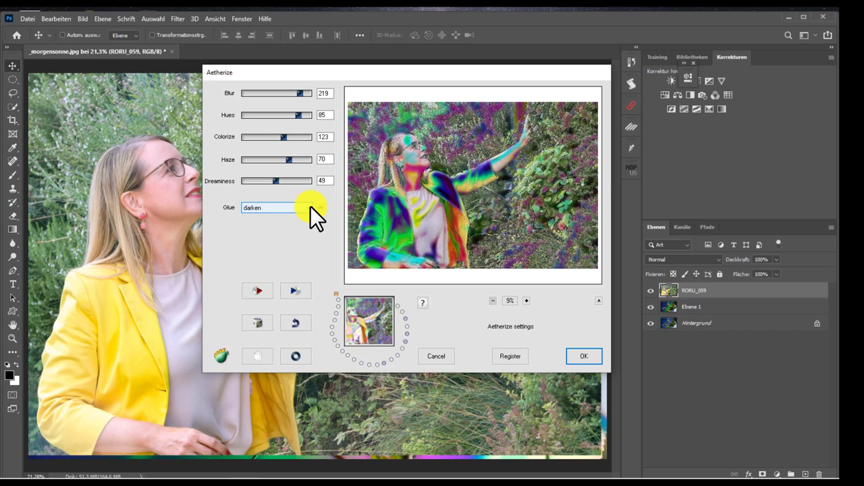
pyautogui.click(310, 206)
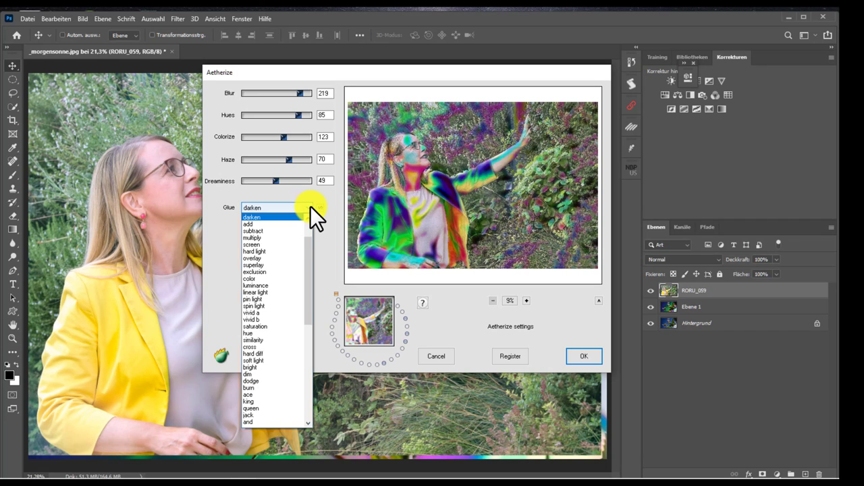
pyautogui.click(279, 237)
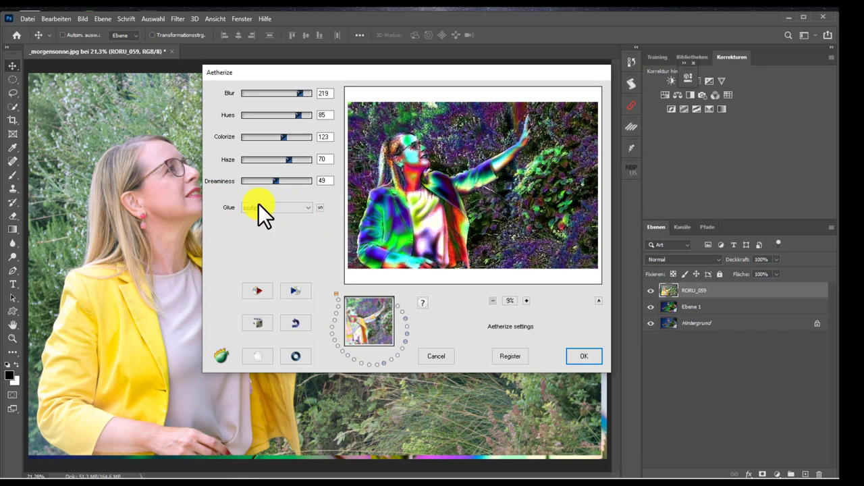
pyautogui.click(308, 208)
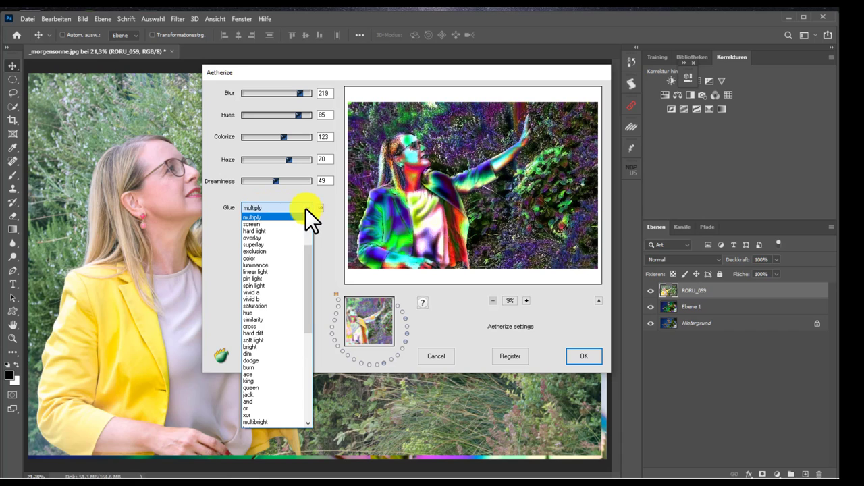
pyautogui.click(300, 339)
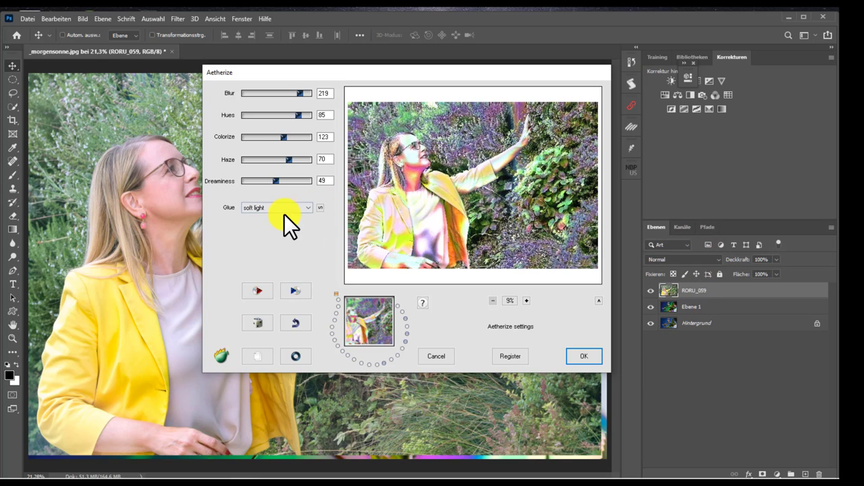
# Step: Set the glue mode to west with Hues 88 and Colorize 150
pyautogui.click(306, 207)
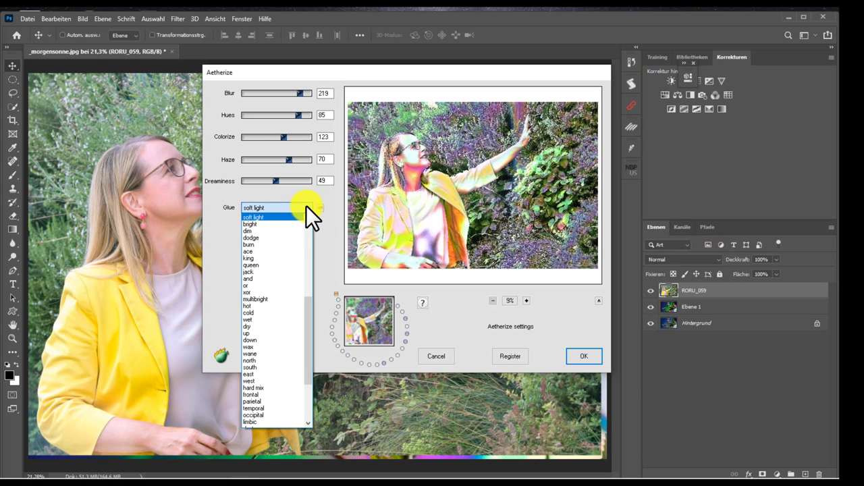
pyautogui.click(296, 380)
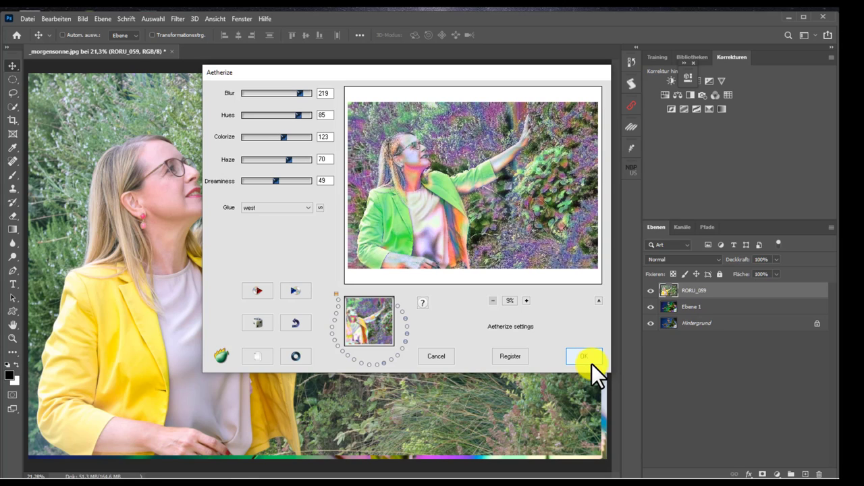
pyautogui.click(293, 116)
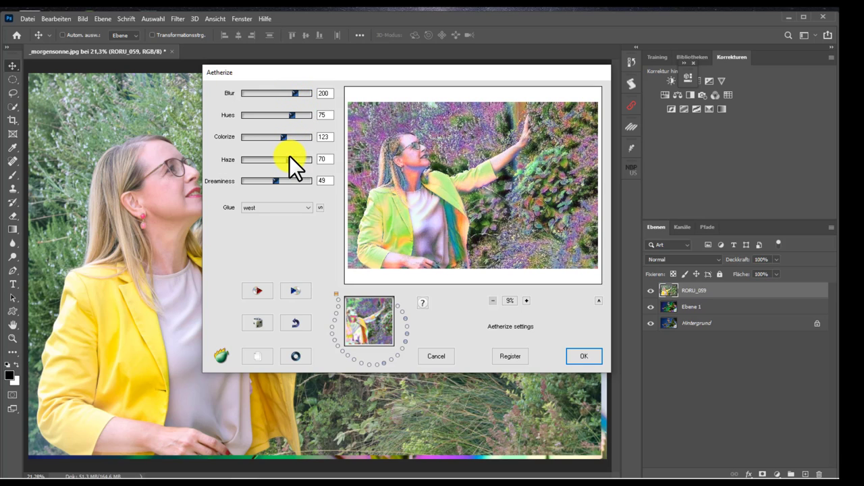
pyautogui.moveTo(284, 135); pyautogui.dragTo(291, 136)
# Step: Apply the Aetherize filter to the RORU_059 portrait layer with OK
pyautogui.click(584, 356)
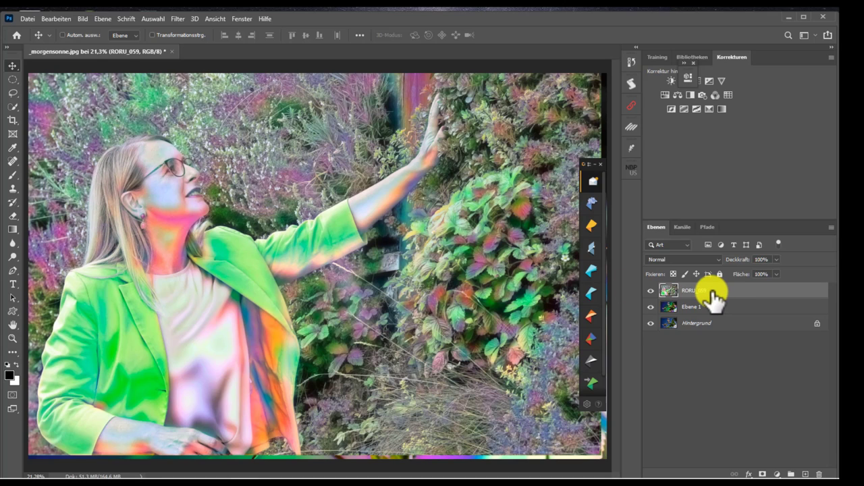
pyautogui.keyDown('alt'); pyautogui.click(652, 325); pyautogui.keyUp('alt')
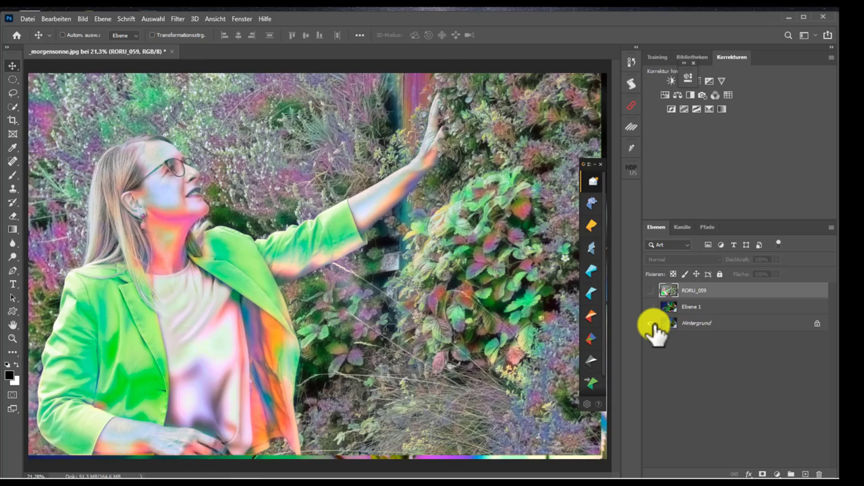
pyautogui.keyDown('alt'); pyautogui.click(651, 324); pyautogui.keyUp('alt')
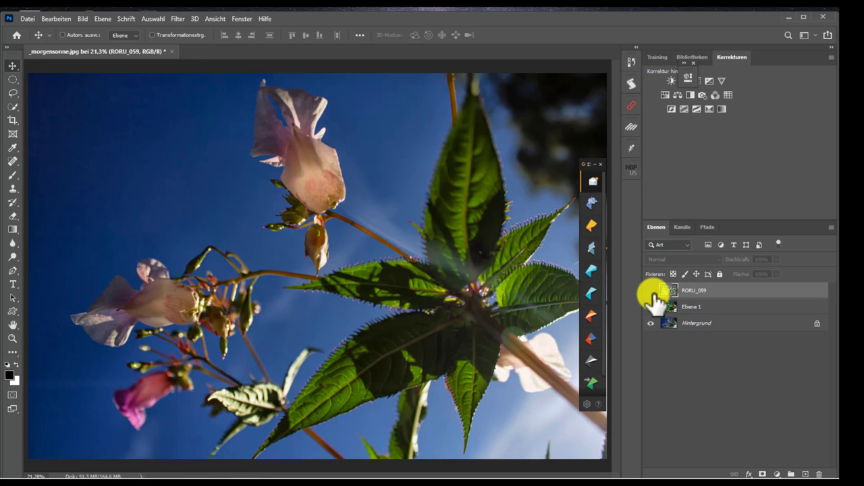
pyautogui.keyDown('alt'); pyautogui.click(652, 291); pyautogui.keyUp('alt')
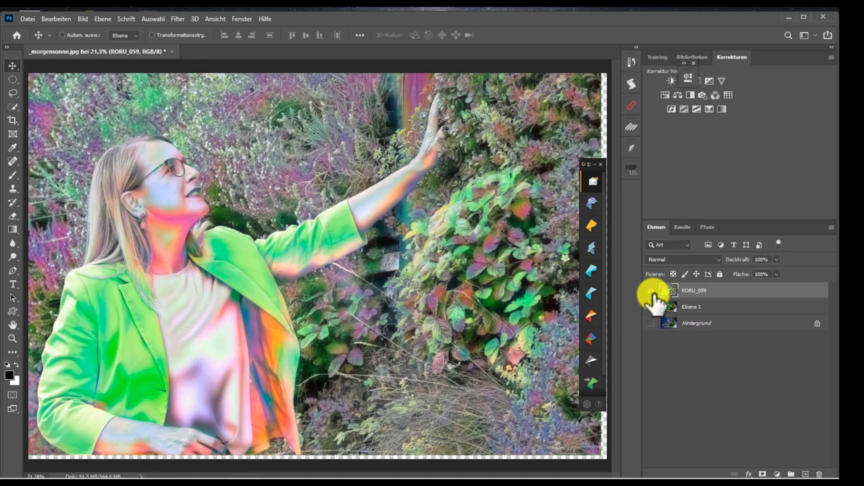
pyautogui.keyDown('alt'); pyautogui.click(650, 295); pyautogui.keyUp('alt')
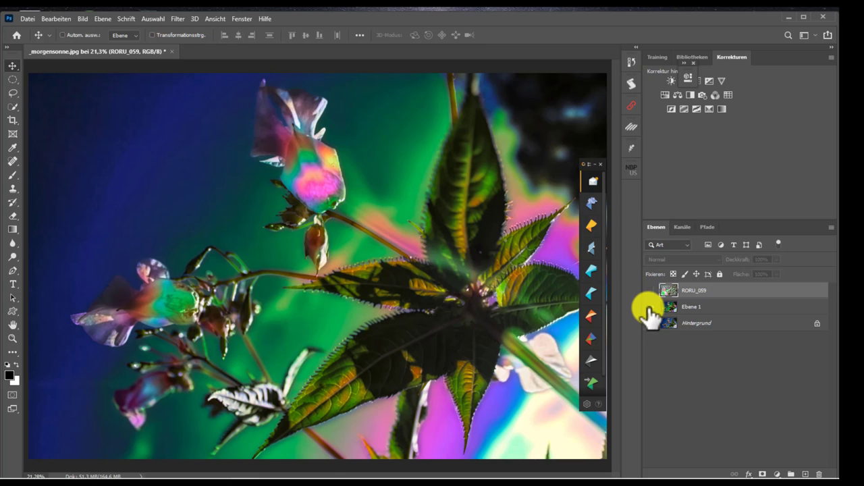
pyautogui.keyDown('alt'); pyautogui.click(652, 324); pyautogui.keyUp('alt')
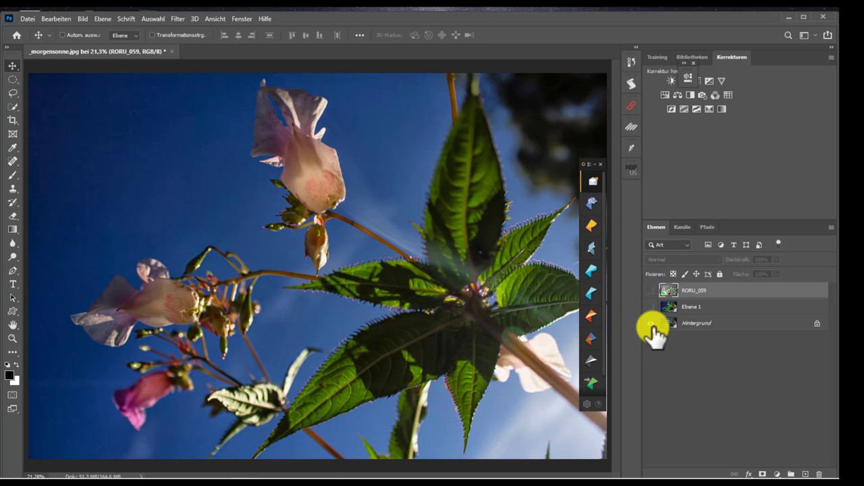
pyautogui.keyDown('alt'); pyautogui.click(651, 324); pyautogui.keyUp('alt')
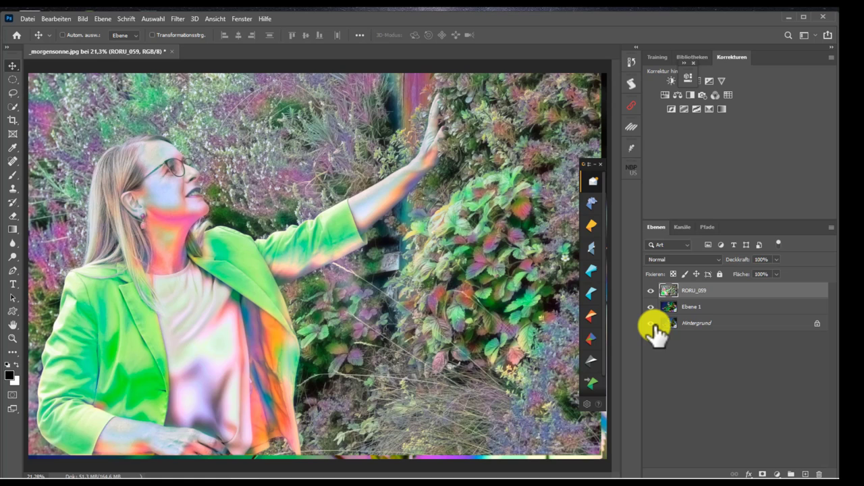
# Step: Launch the Flaming Pear Aetherize filter on the RORU_059 layer
pyautogui.rightClick(698, 292)
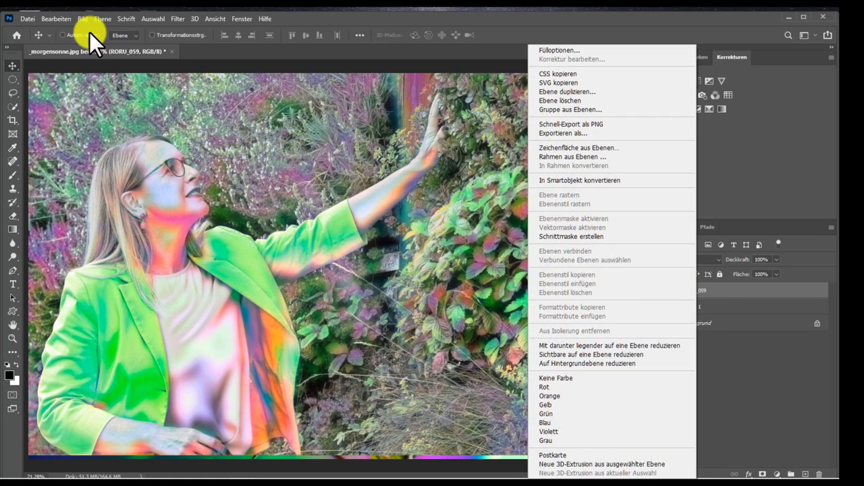
pyautogui.click(175, 18)
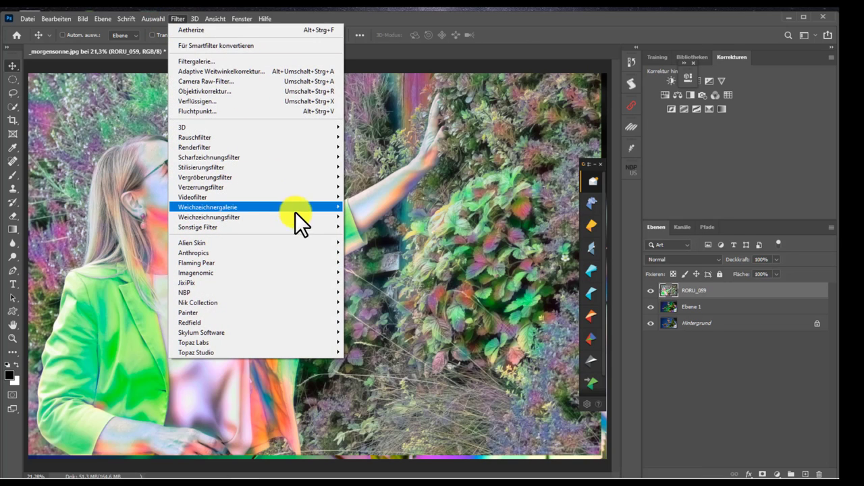
pyautogui.moveTo(257, 263)
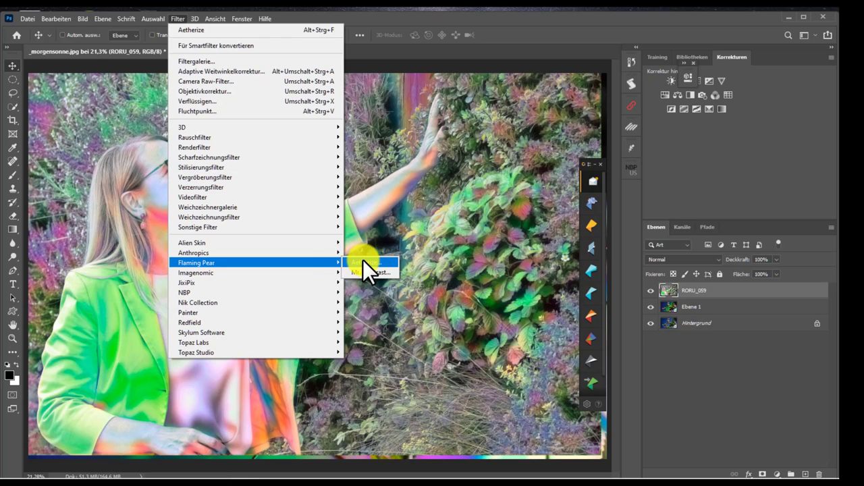
pyautogui.click(365, 254)
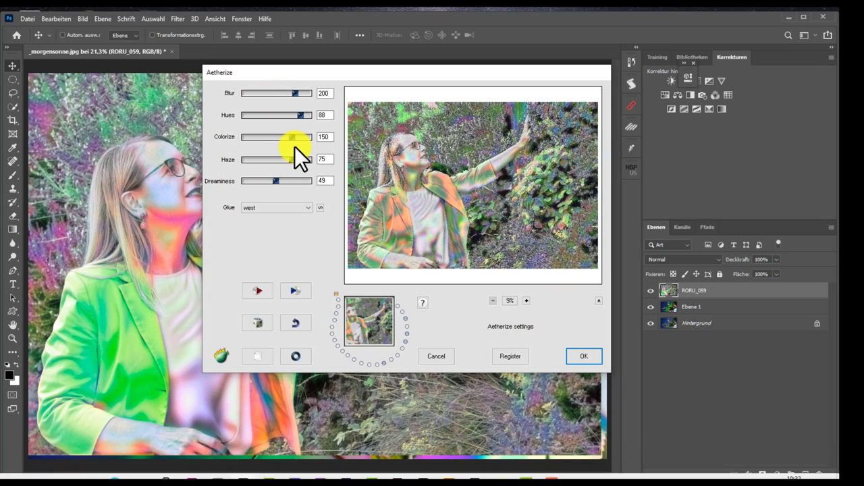
# Step: Set Aetherize Colorize 115, Dreaminess 32, Hues 72 and multibright glue
pyautogui.click(281, 138)
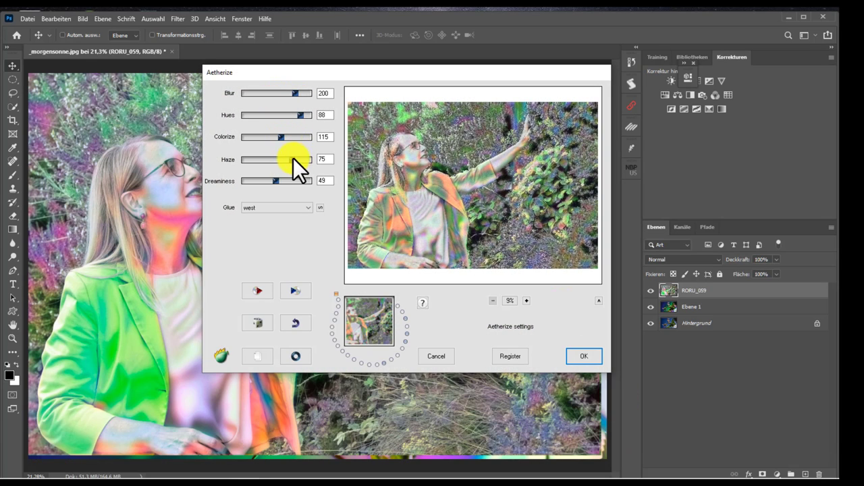
pyautogui.moveTo(275, 181); pyautogui.dragTo(292, 181)
pyautogui.click(305, 210)
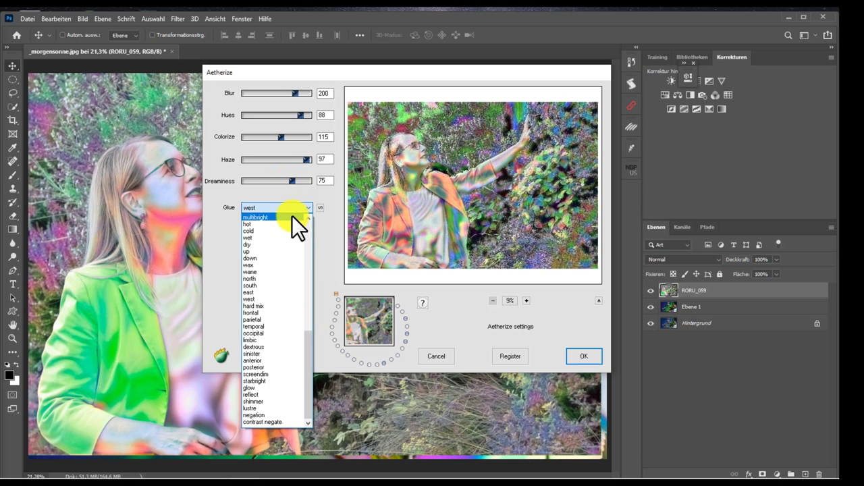
pyautogui.click(291, 215)
pyautogui.moveTo(288, 180)
pyautogui.mouseDown()
pyautogui.moveTo(266, 180)
pyautogui.moveTo(290, 161)
pyautogui.mouseUp()
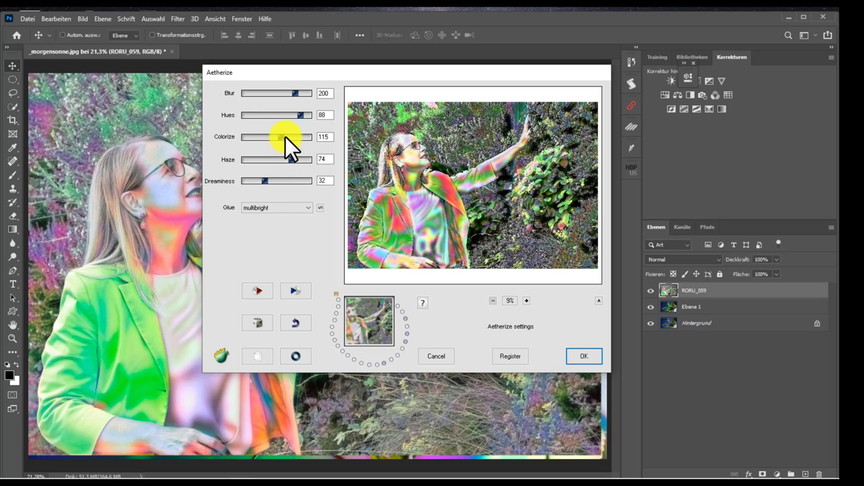
pyautogui.click(289, 114)
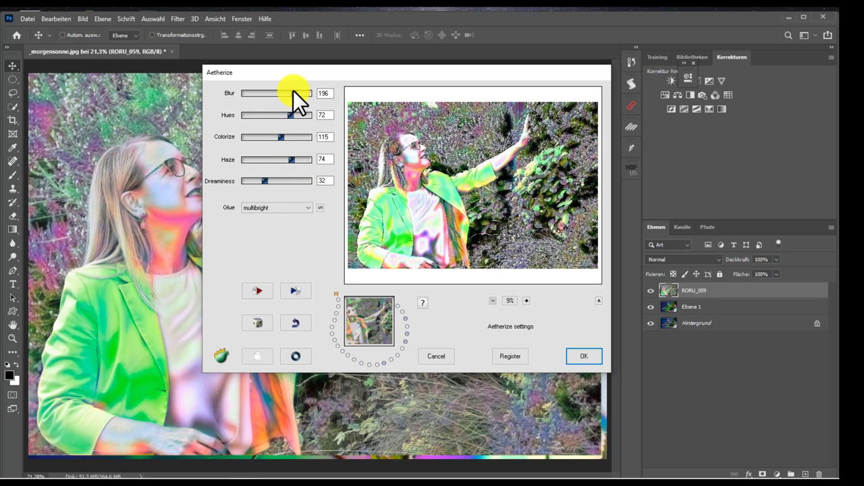
# Step: Apply the multibright Aetherize pass to RORU_059
pyautogui.click(595, 353)
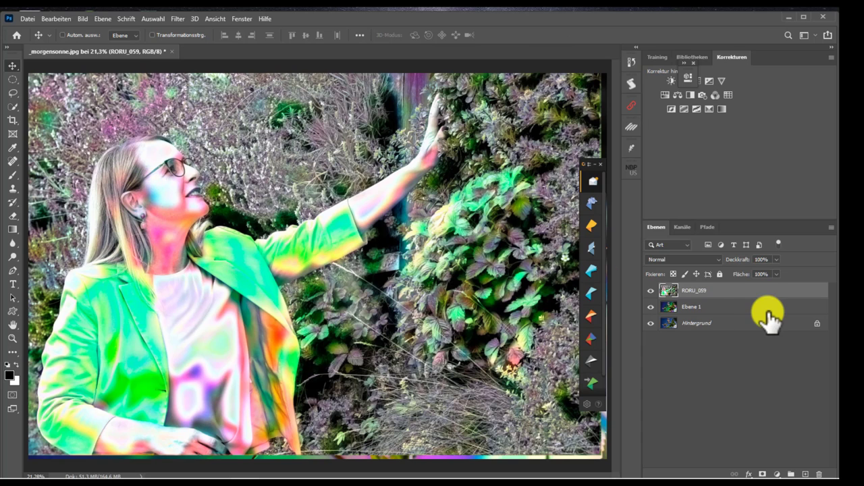
# Step: Delete layers RORU_059 and Ebene 1, then duplicate the flower background with Ctrl+J
pyautogui.rightClick(721, 299)
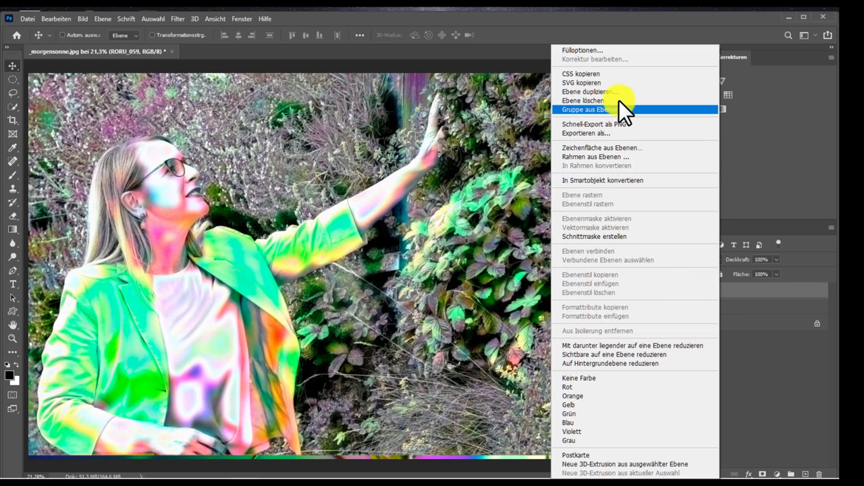
pyautogui.click(643, 101)
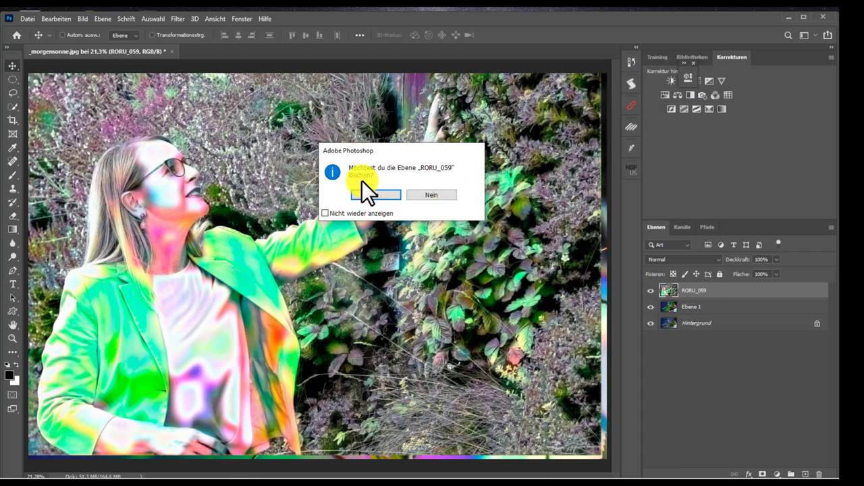
pyautogui.click(385, 195)
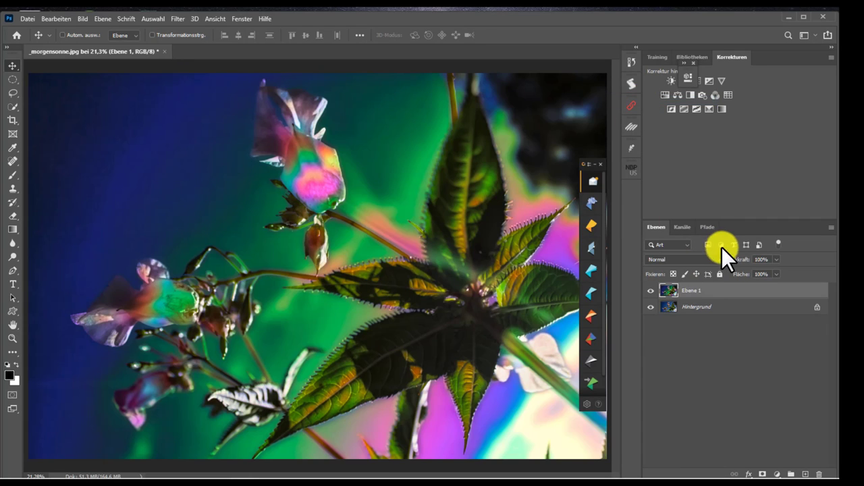
pyautogui.rightClick(732, 291)
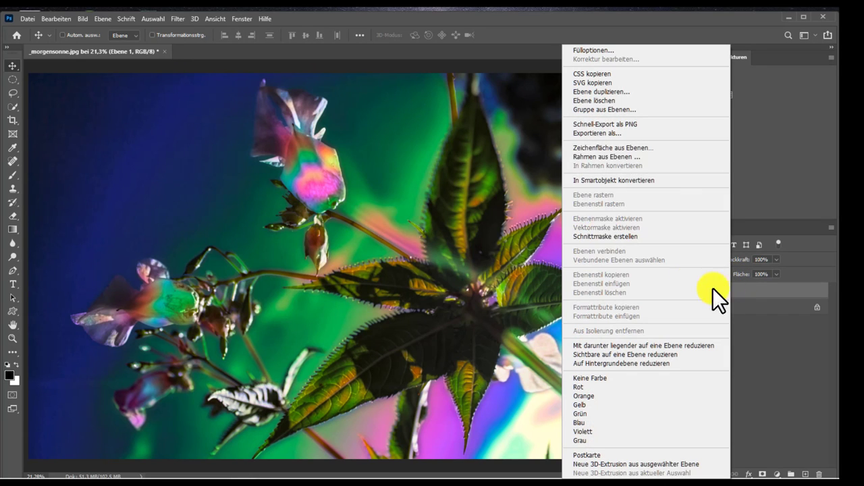
pyautogui.click(616, 101)
pyautogui.click(388, 194)
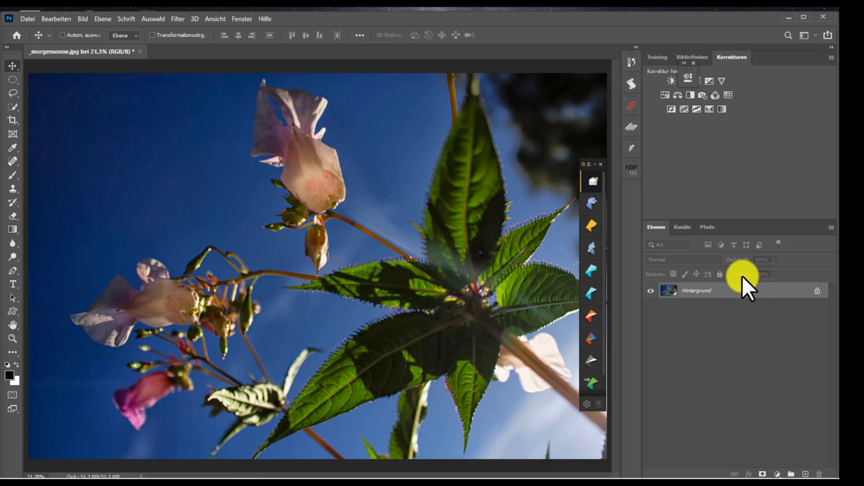
pyautogui.hotkey('ctrl', 'j')
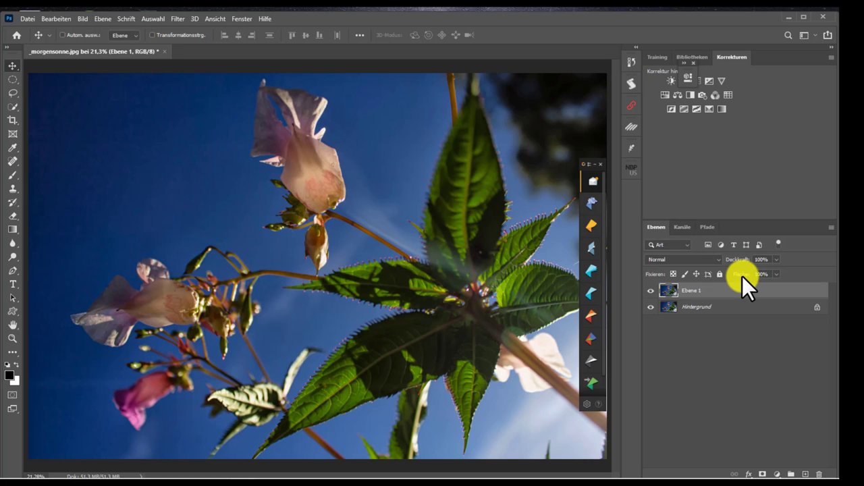
pyautogui.click(178, 18)
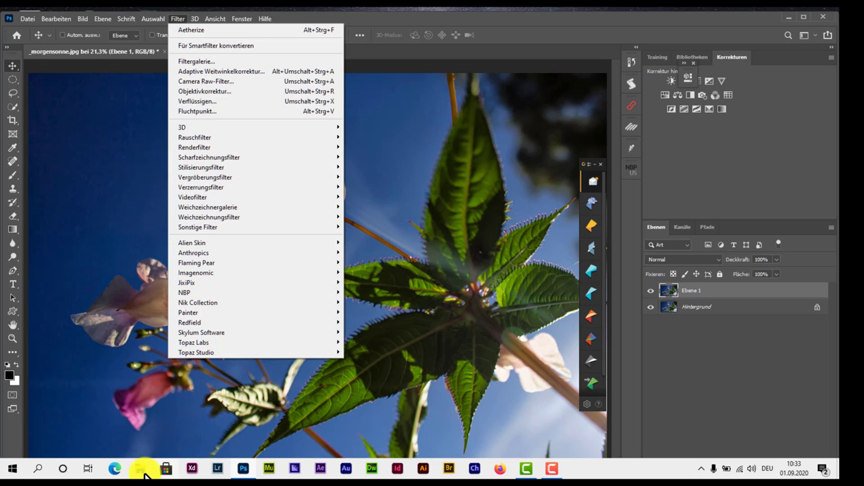
# Step: Browse File Explorer to C:\Programme\Adobe\Adobe Photoshop 2020\Plug-ins
pyautogui.click(144, 474)
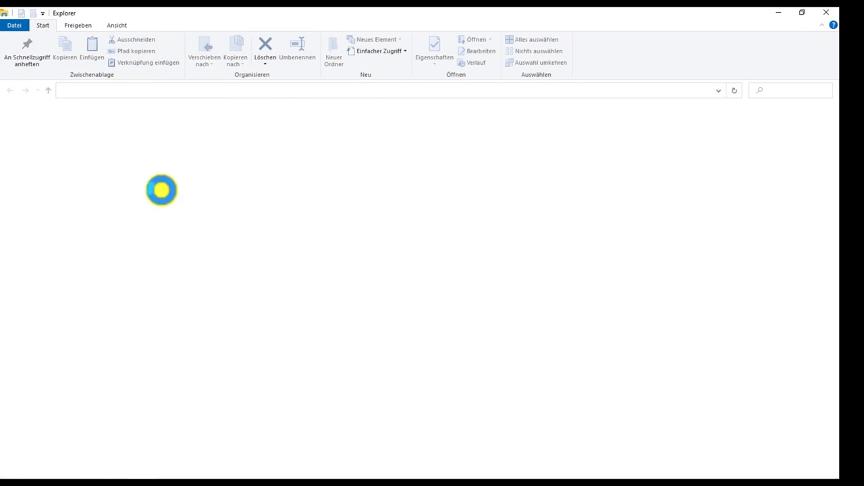
pyautogui.click(41, 133)
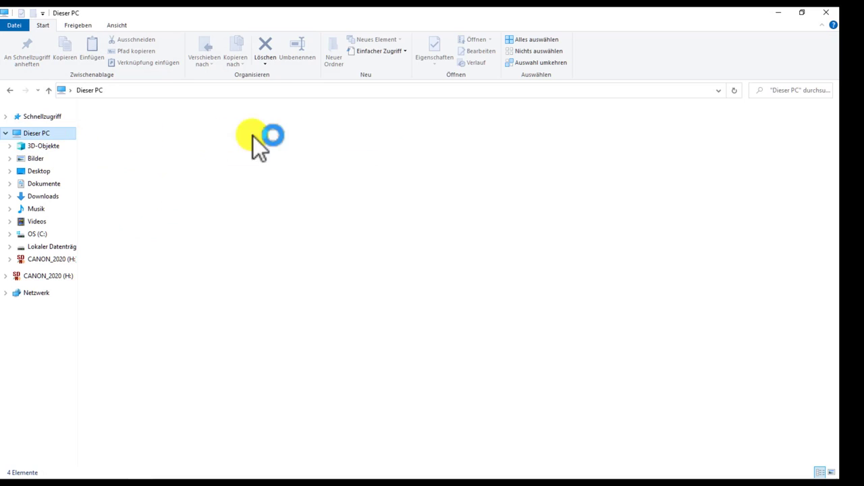
pyautogui.doubleClick(428, 162)
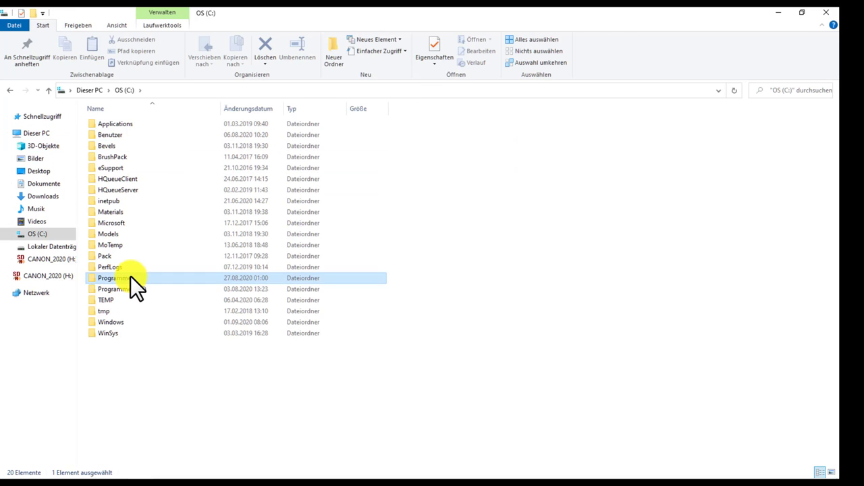
pyautogui.doubleClick(131, 277)
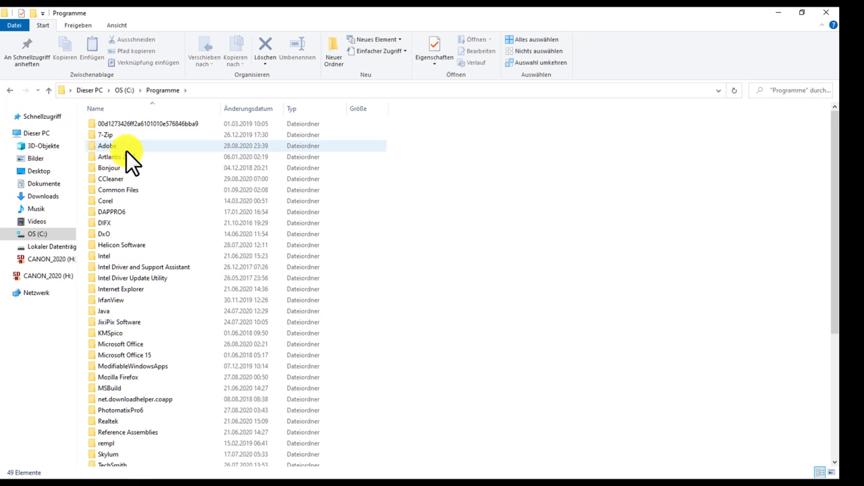
pyautogui.click(117, 146)
pyautogui.doubleClick(117, 147)
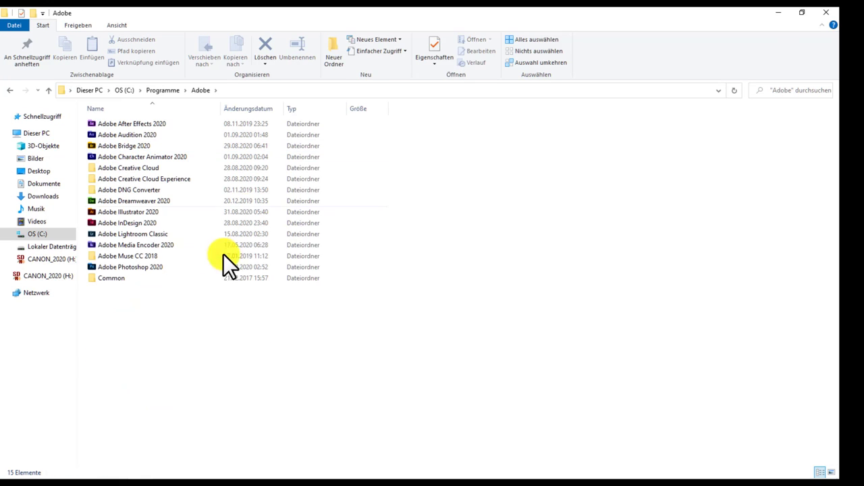
pyautogui.doubleClick(152, 266)
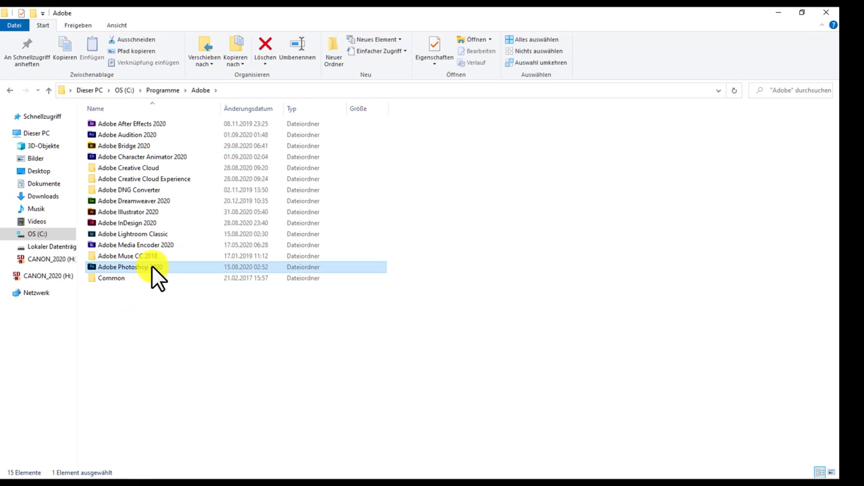
pyautogui.doubleClick(118, 167)
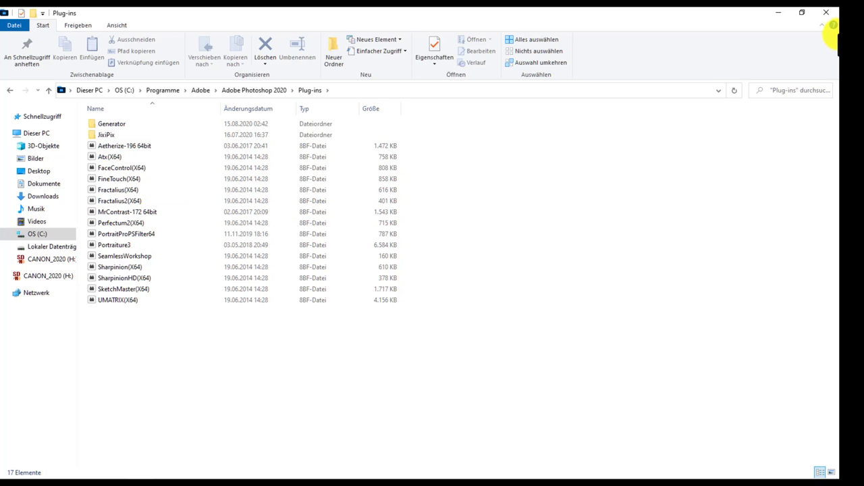
# Step: Close Explorer and launch Flaming Pear Mr. Contrast on Ebene 1
pyautogui.click(827, 13)
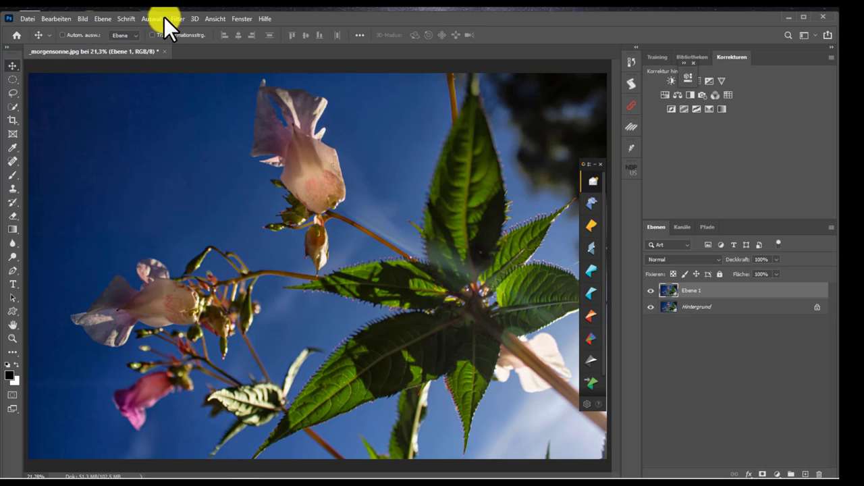
pyautogui.click(176, 17)
pyautogui.click(176, 17)
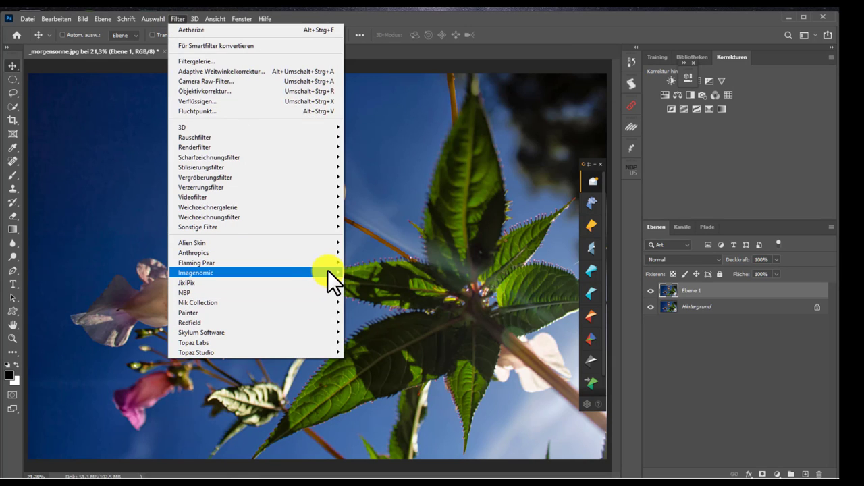
pyautogui.moveTo(196, 262)
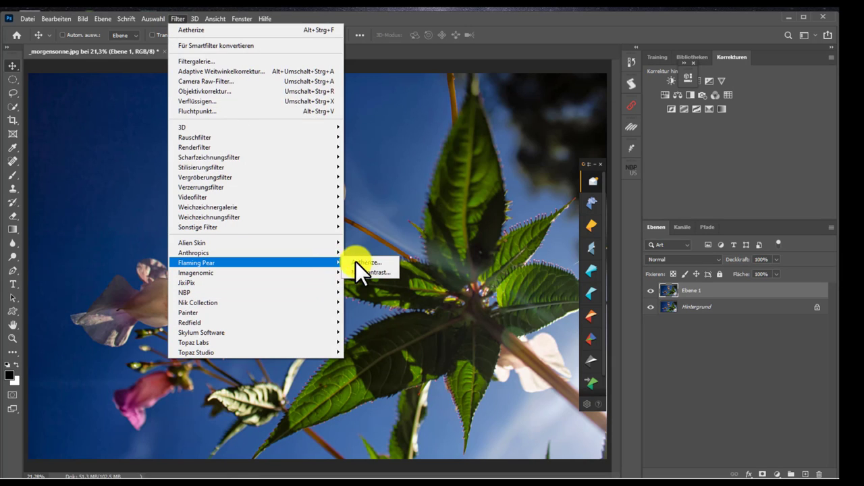
pyautogui.click(391, 272)
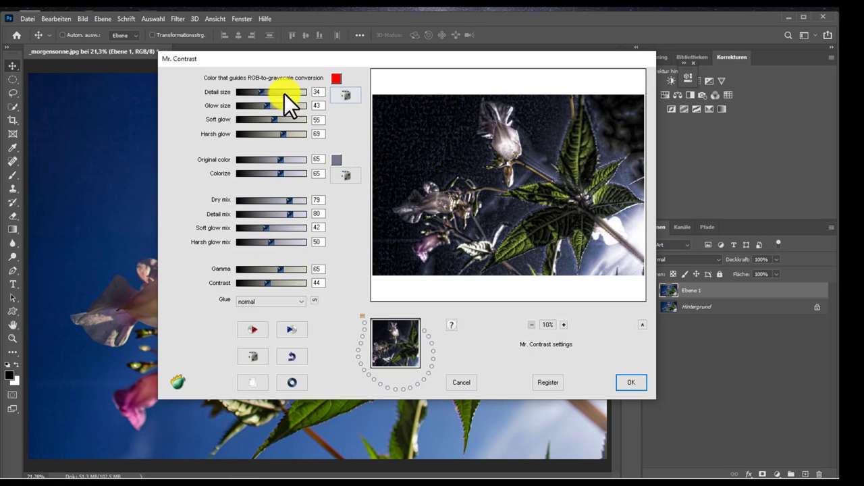
# Step: Tune Mr. Contrast: Detail size 33, larger glow, Gamma 53, lower contrast, Soft glow mix 53
pyautogui.moveTo(263, 89); pyautogui.dragTo(281, 88)
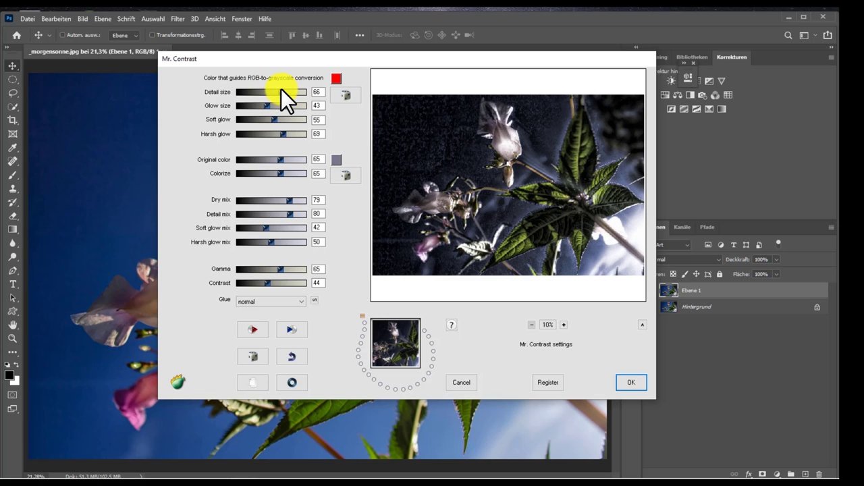
pyautogui.click(260, 92)
pyautogui.moveTo(268, 106)
pyautogui.mouseDown()
pyautogui.moveTo(290, 106)
pyautogui.moveTo(288, 122)
pyautogui.mouseUp()
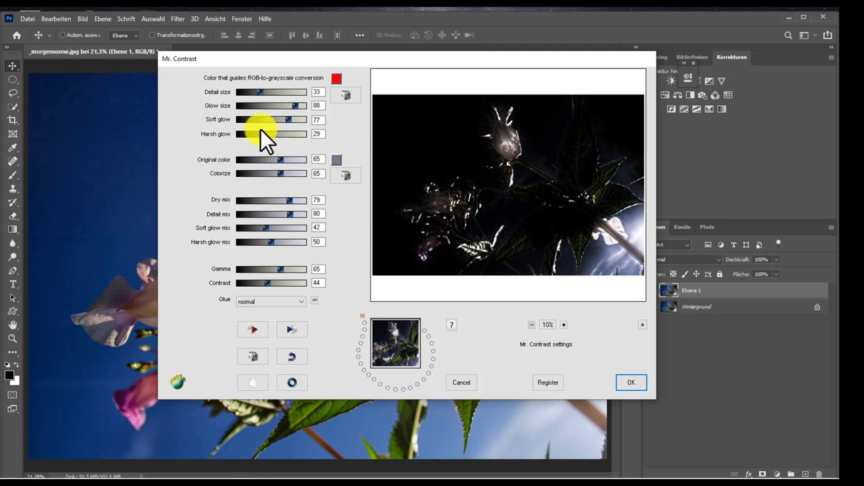
pyautogui.moveTo(257, 133)
pyautogui.mouseDown()
pyautogui.moveTo(278, 136)
pyautogui.moveTo(289, 175)
pyautogui.moveTo(268, 160)
pyautogui.mouseUp()
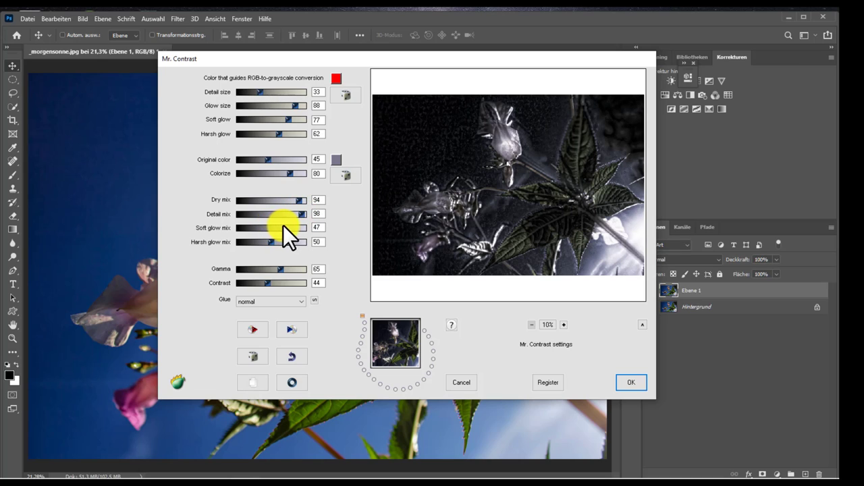
pyautogui.moveTo(283, 225); pyautogui.dragTo(282, 243)
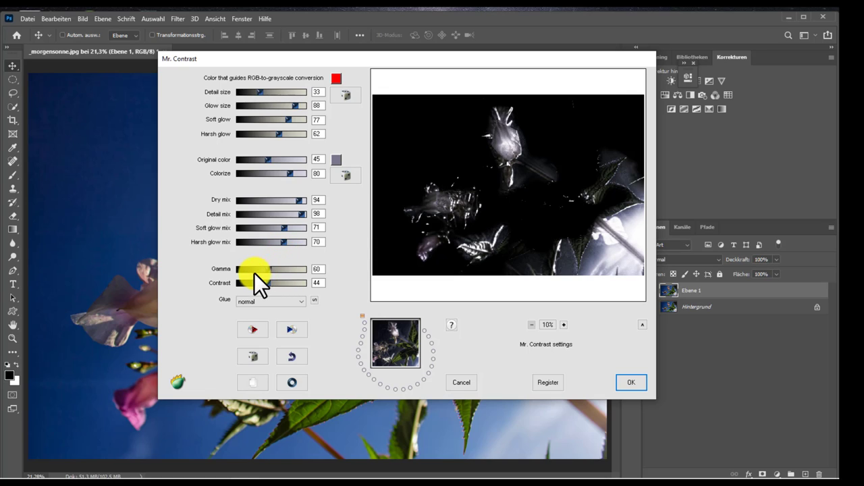
pyautogui.moveTo(254, 272); pyautogui.dragTo(272, 269)
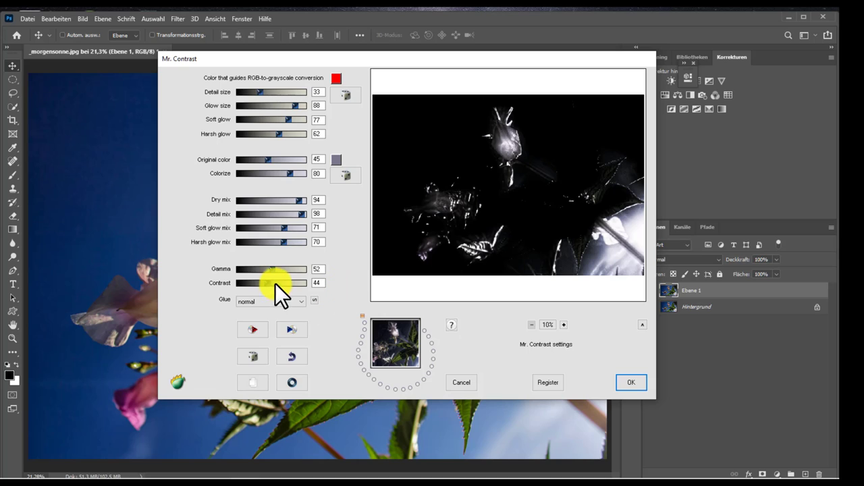
pyautogui.moveTo(274, 283); pyautogui.dragTo(254, 280)
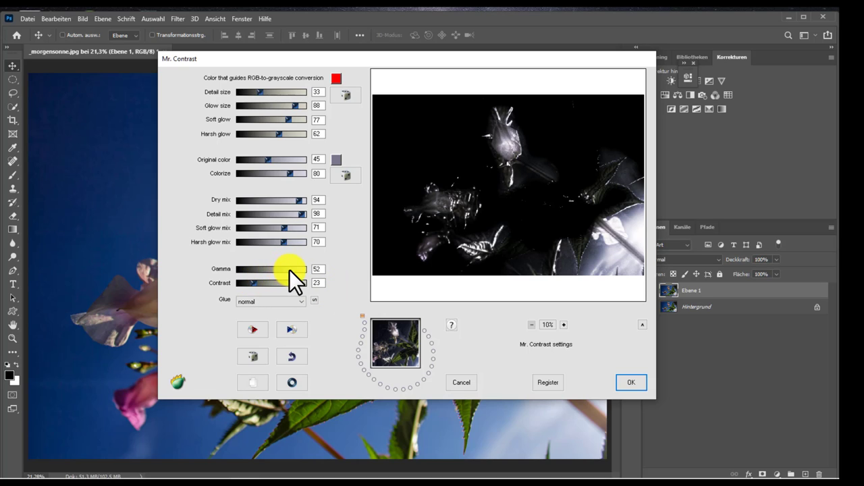
pyautogui.moveTo(272, 270); pyautogui.dragTo(272, 240)
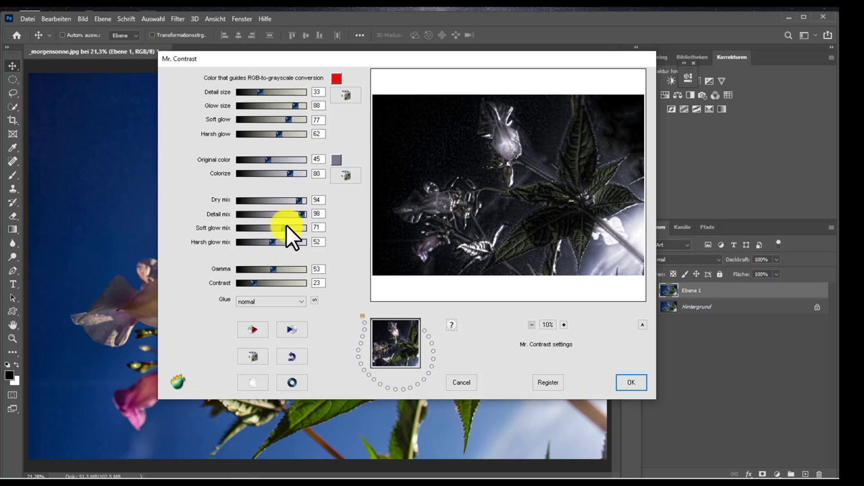
pyautogui.moveTo(283, 227); pyautogui.dragTo(273, 228)
# Step: Change the Mr. Contrast original colour tint to near-black #040404
pyautogui.click(337, 159)
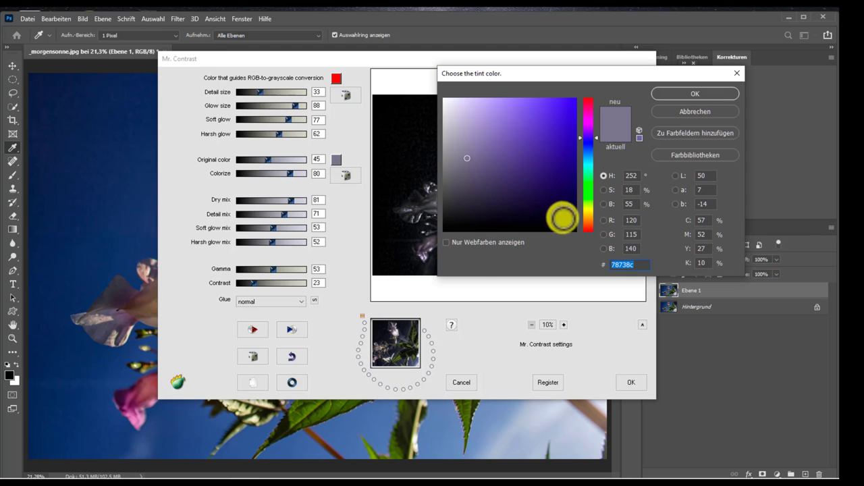
pyautogui.click(443, 230)
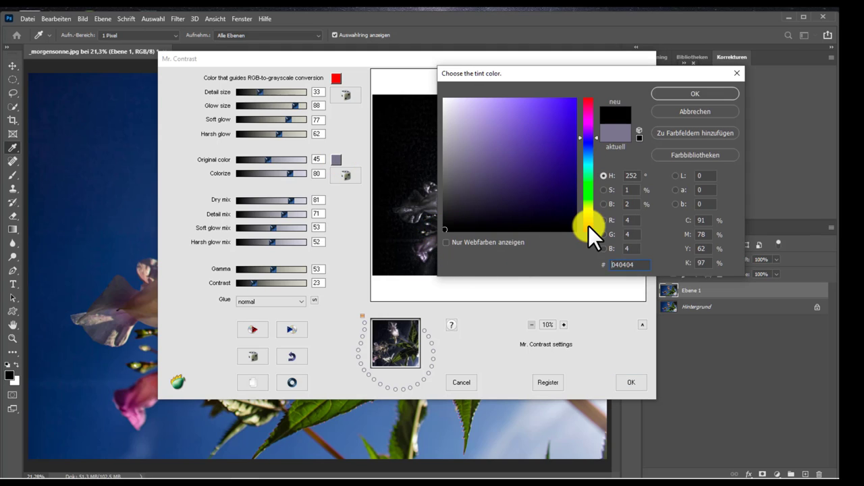
pyautogui.click(687, 94)
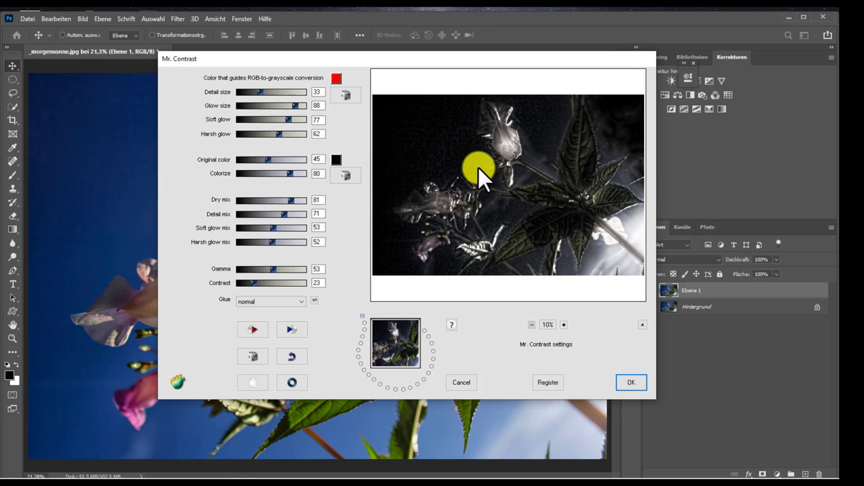
# Step: Preview dodge, shimmer, contrast negate and anterior as Mr. Contrast glue modes
pyautogui.click(302, 300)
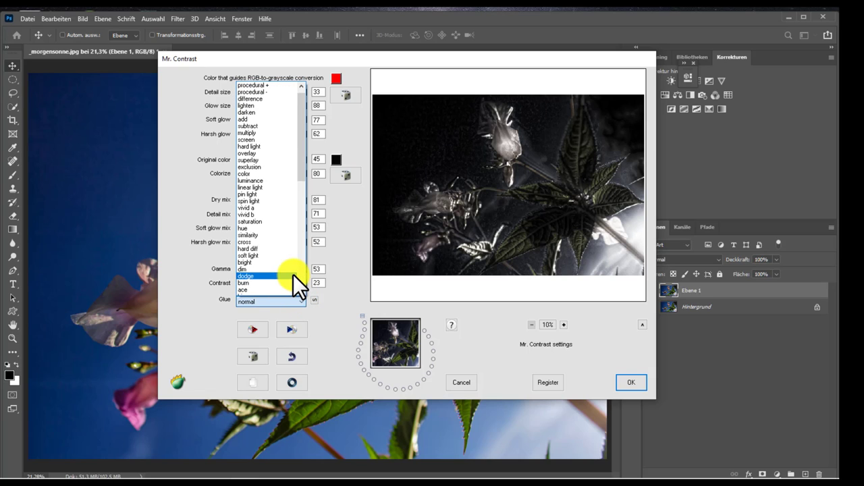
pyautogui.click(293, 276)
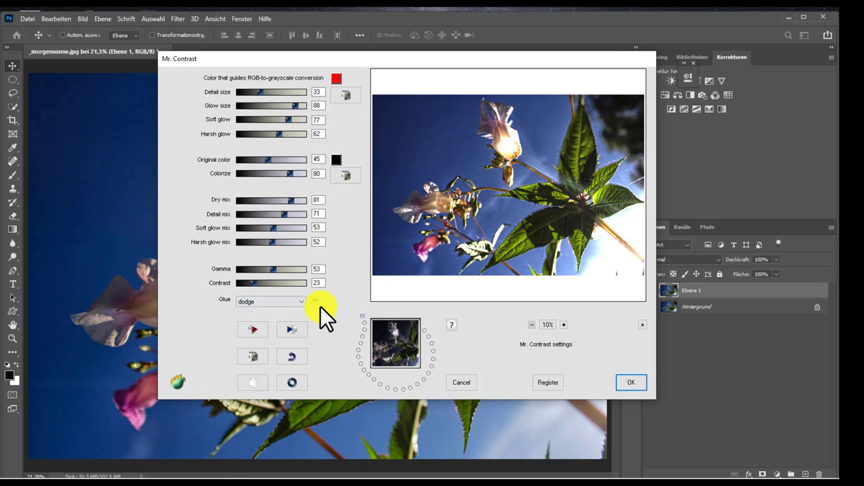
pyautogui.click(302, 302)
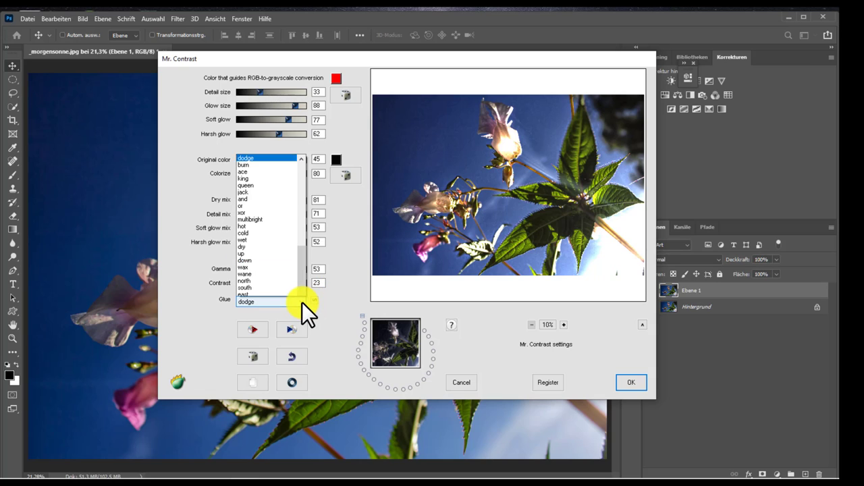
pyautogui.scroll(-4, 277, 257)
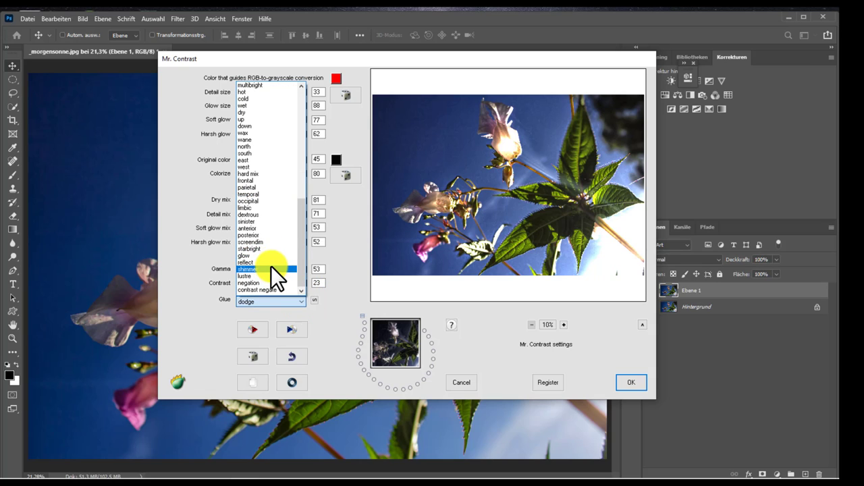
pyautogui.click(279, 269)
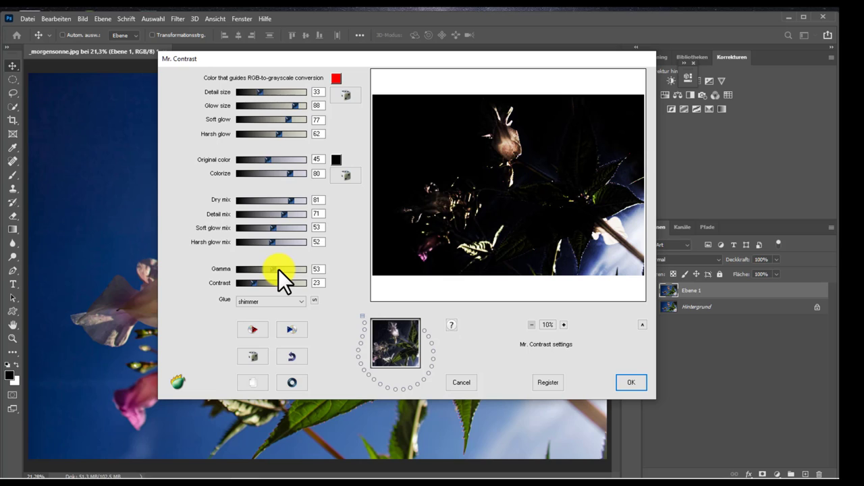
pyautogui.click(300, 299)
pyautogui.click(279, 291)
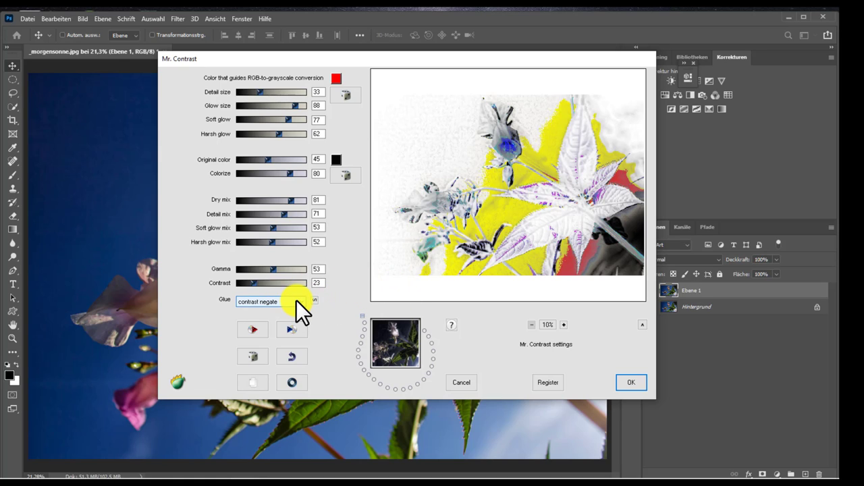
pyautogui.click(296, 300)
pyautogui.click(304, 299)
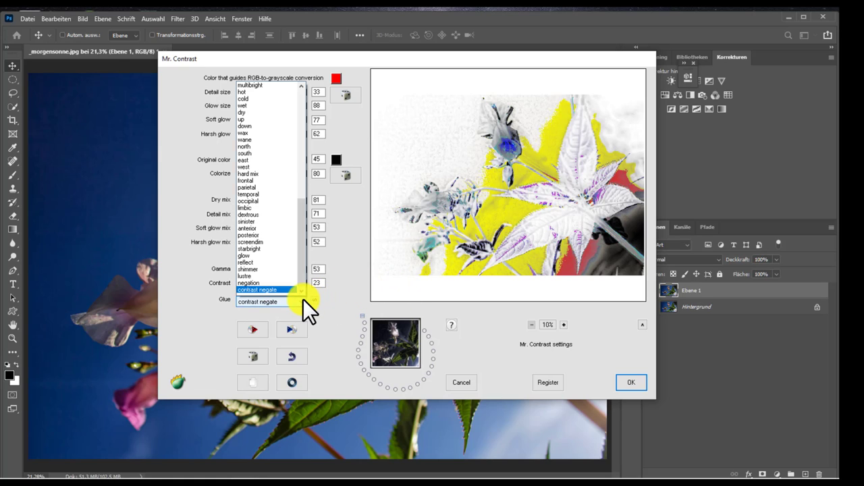
pyautogui.click(285, 226)
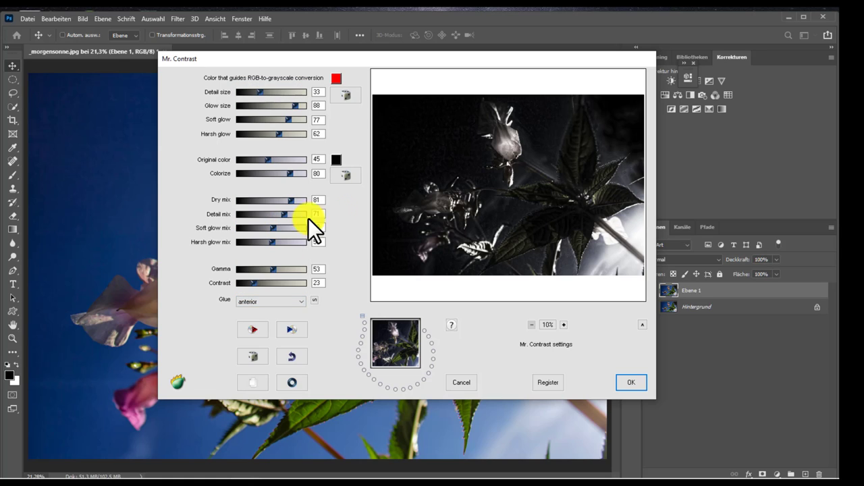
# Step: Preview wane, limbic and lighten glue modes, then settle on darken
pyautogui.click(304, 302)
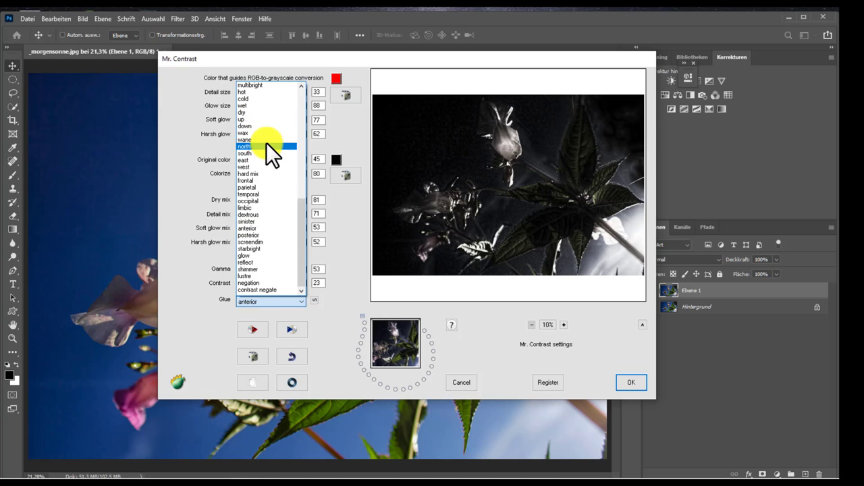
pyautogui.click(273, 138)
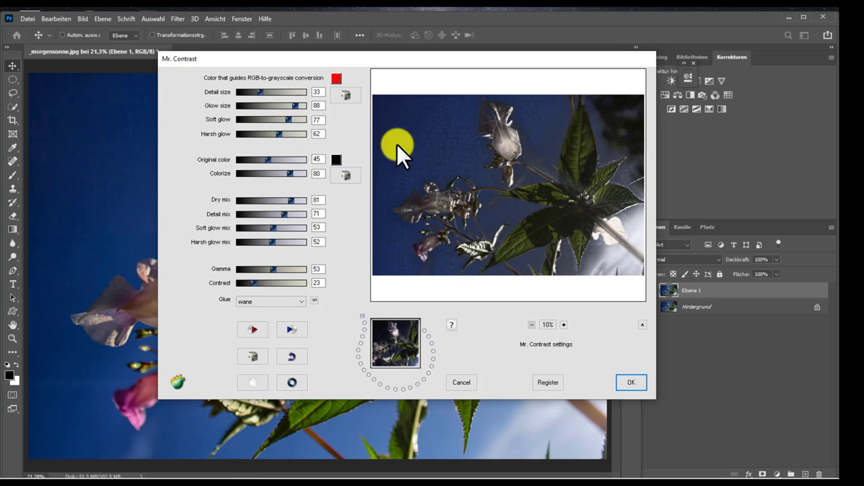
pyautogui.click(304, 300)
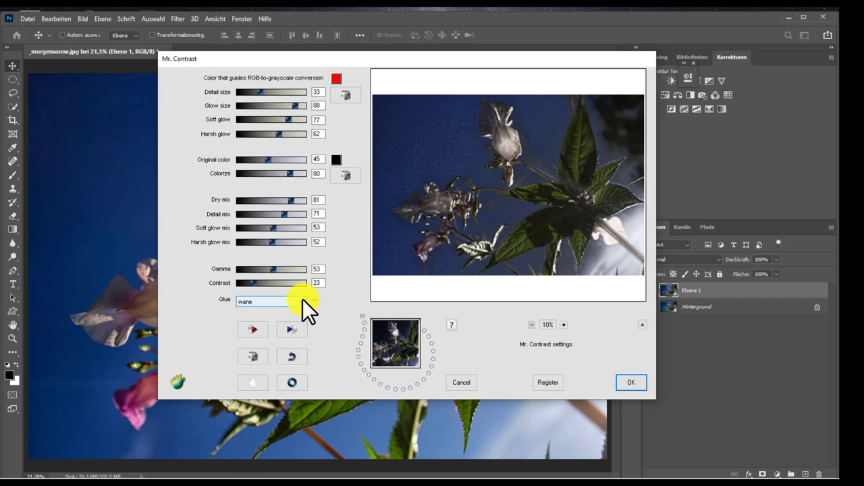
pyautogui.click(264, 207)
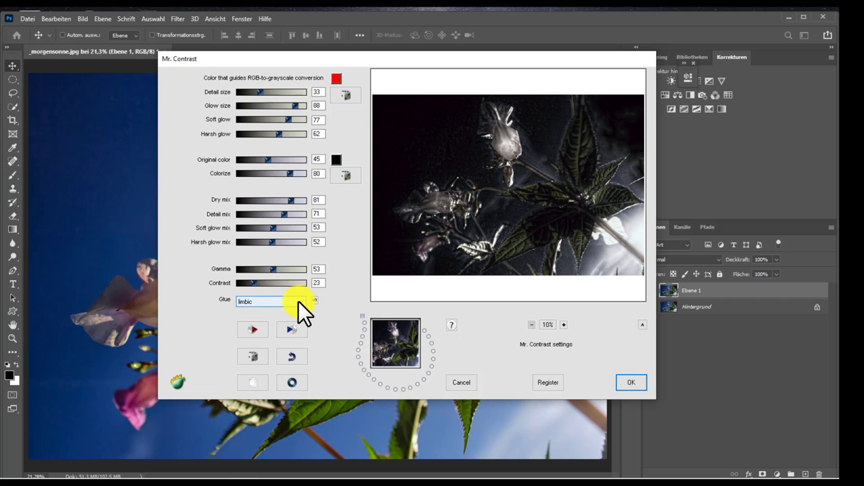
pyautogui.click(301, 301)
pyautogui.scroll(7, 253, 156)
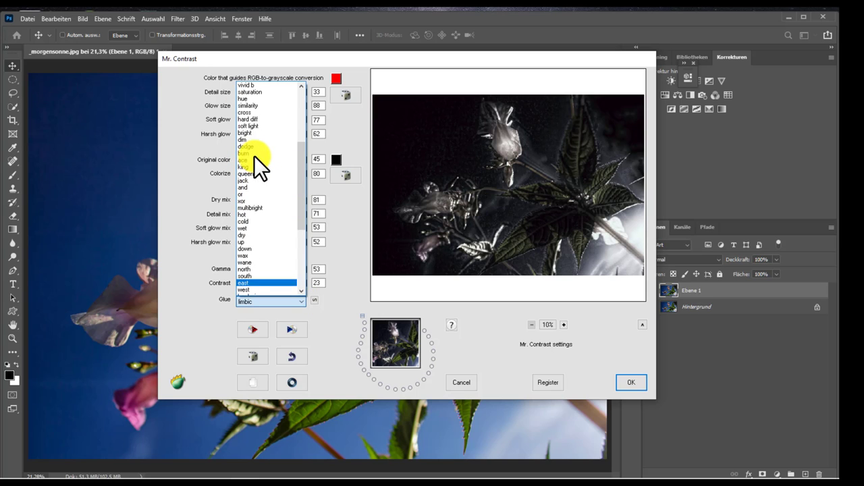
pyautogui.scroll(7, 254, 155)
pyautogui.click(280, 113)
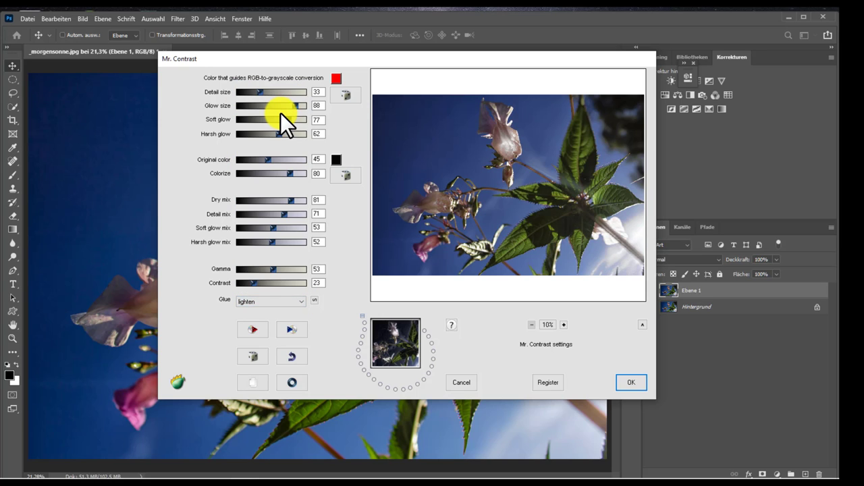
pyautogui.click(300, 301)
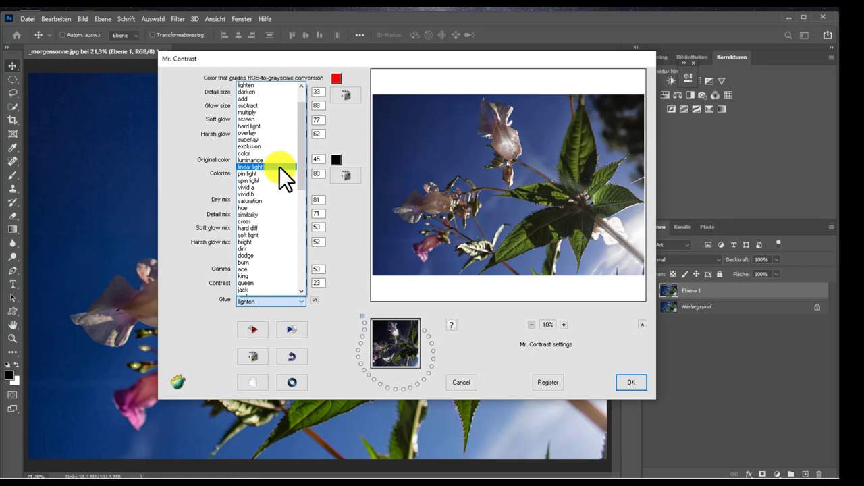
pyautogui.scroll(2, 280, 167)
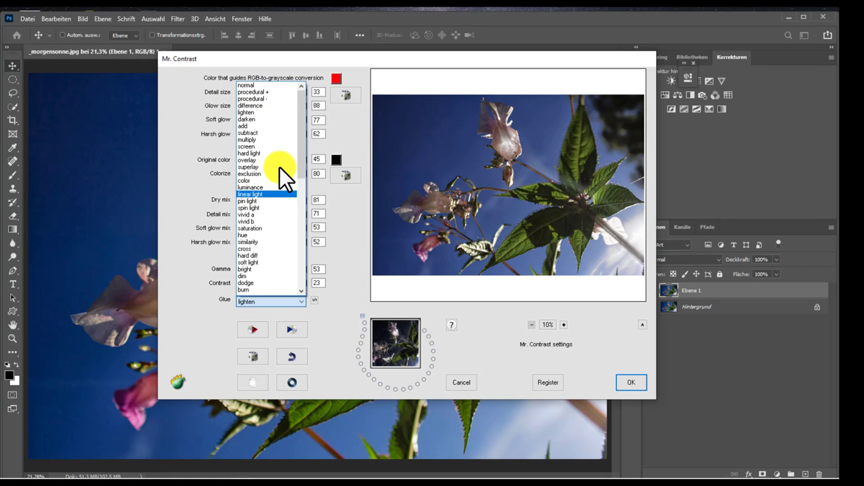
pyautogui.click(294, 118)
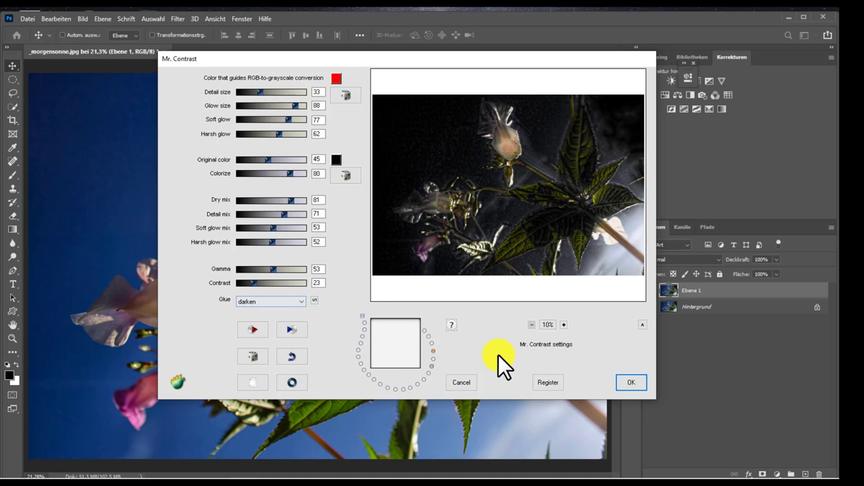
# Step: Apply Mr. Contrast with darken glue to Ebene 1
pyautogui.click(633, 383)
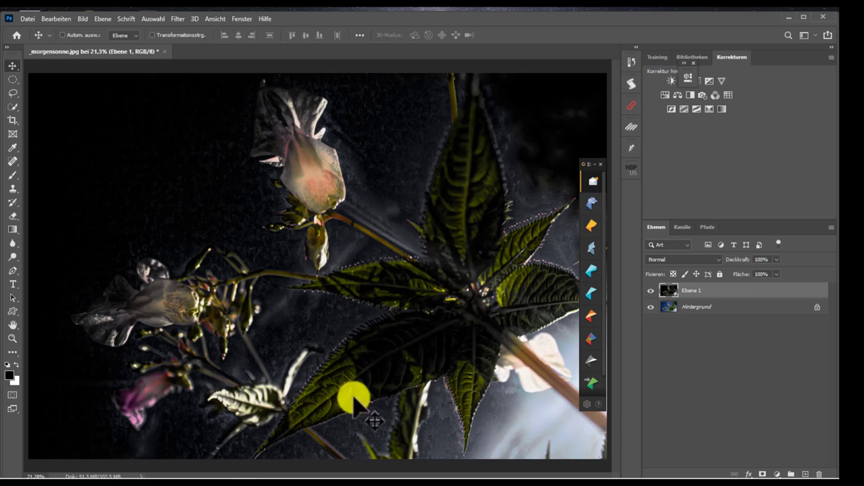
# Step: Blend Ebene 1 in Weiches Licht at 60% opacity, toggling its visibility to compare
pyautogui.moveTo(742, 260); pyautogui.dragTo(734, 261)
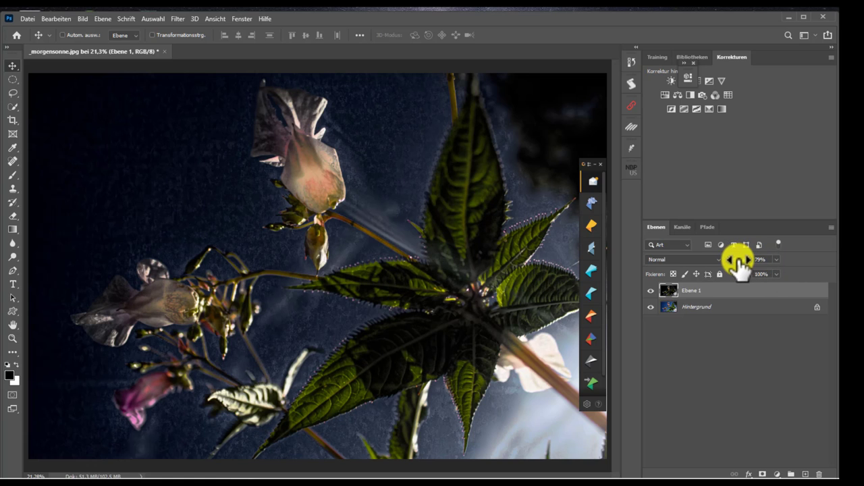
pyautogui.moveTo(735, 261); pyautogui.dragTo(735, 265)
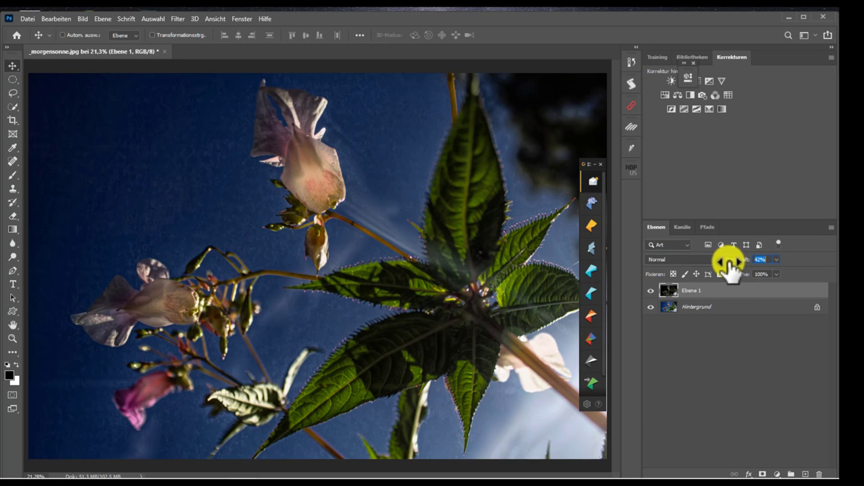
pyautogui.click(720, 259)
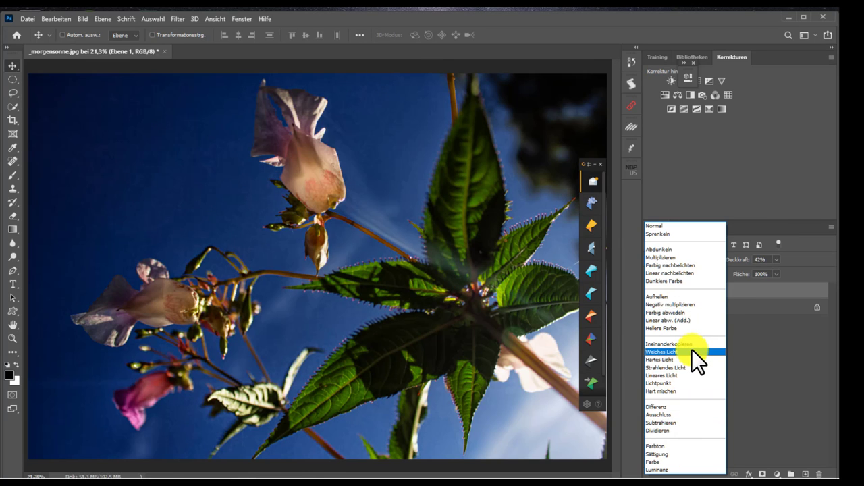
pyautogui.click(692, 351)
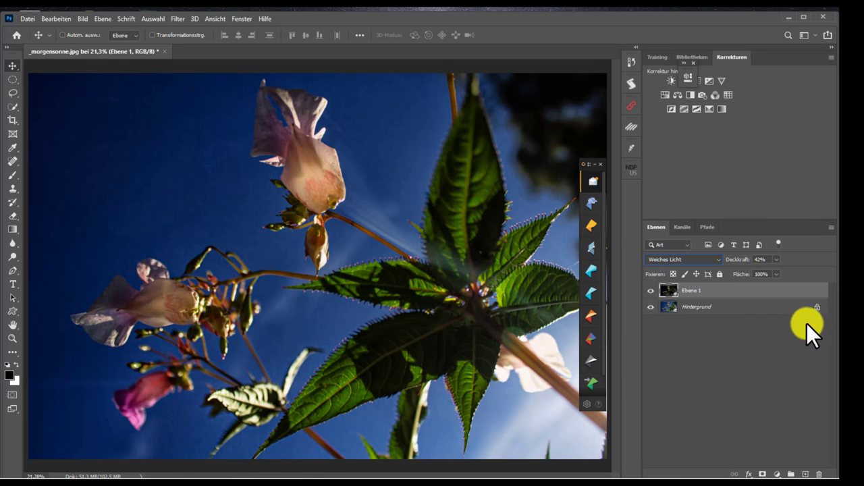
pyautogui.moveTo(730, 260); pyautogui.dragTo(735, 268)
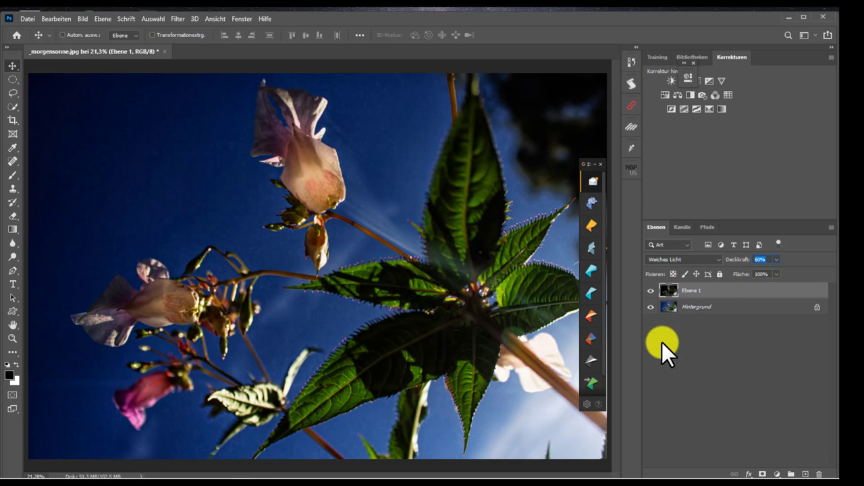
pyautogui.click(651, 291)
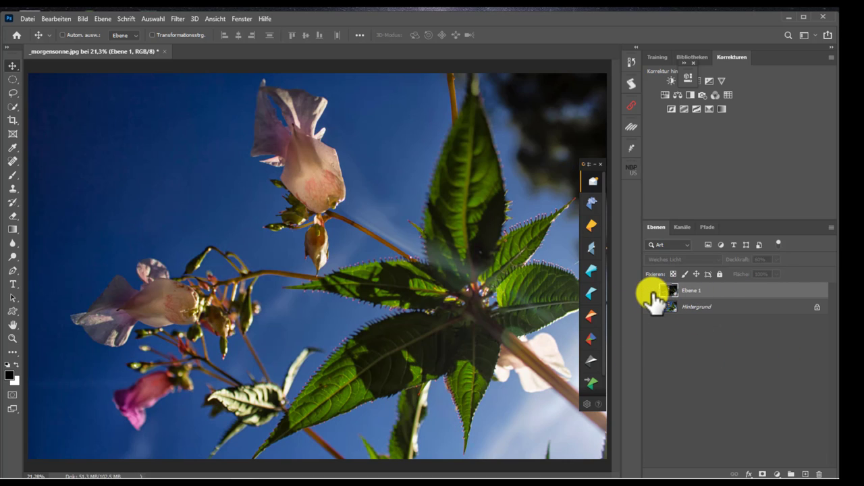
pyautogui.click(651, 291)
pyautogui.click(652, 292)
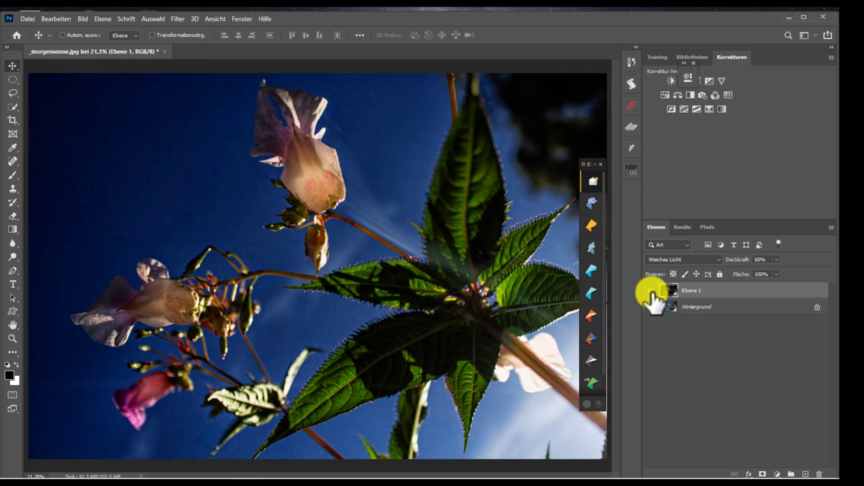
# Step: Cancel the Viveza 2 filter, keeping Ebene 1 at Weiches Licht, 60% opacity
pyautogui.click(178, 17)
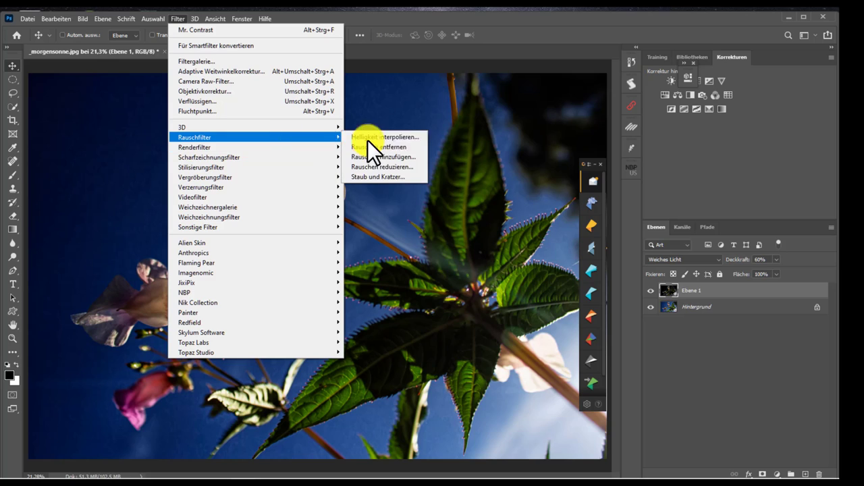
pyautogui.click(379, 146)
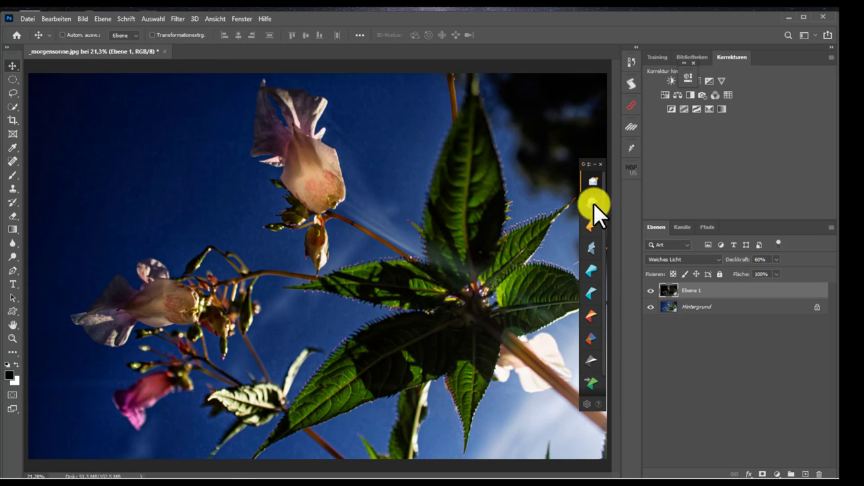
pyautogui.click(594, 248)
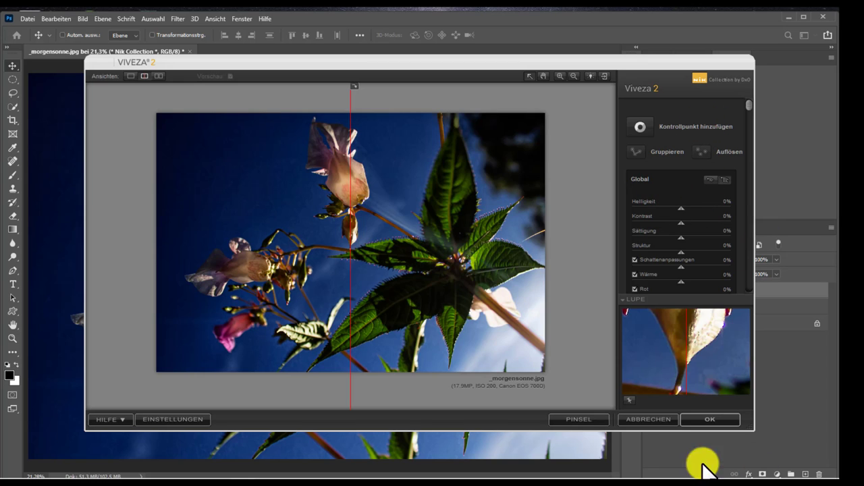
pyautogui.click(661, 420)
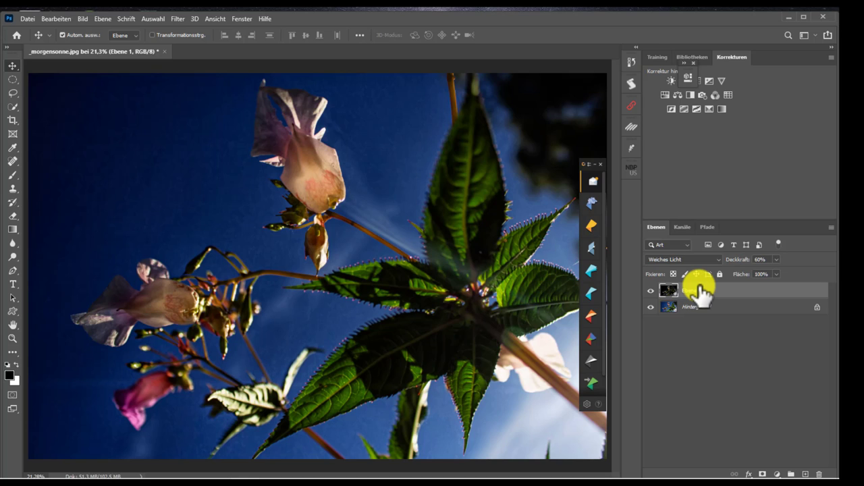
# Step: Delete the old soft-light Ebene 1 overlay layer
pyautogui.press('ctrl')
pyautogui.press('4')
pyautogui.press('2')
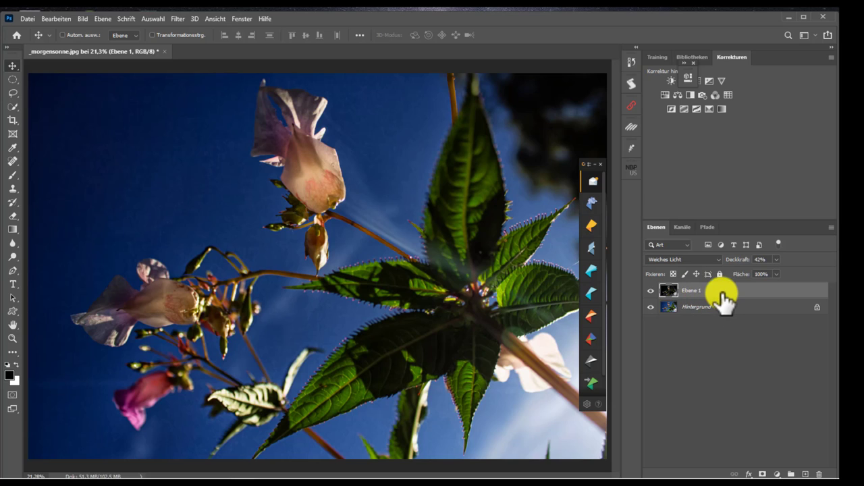
pyautogui.rightClick(722, 293)
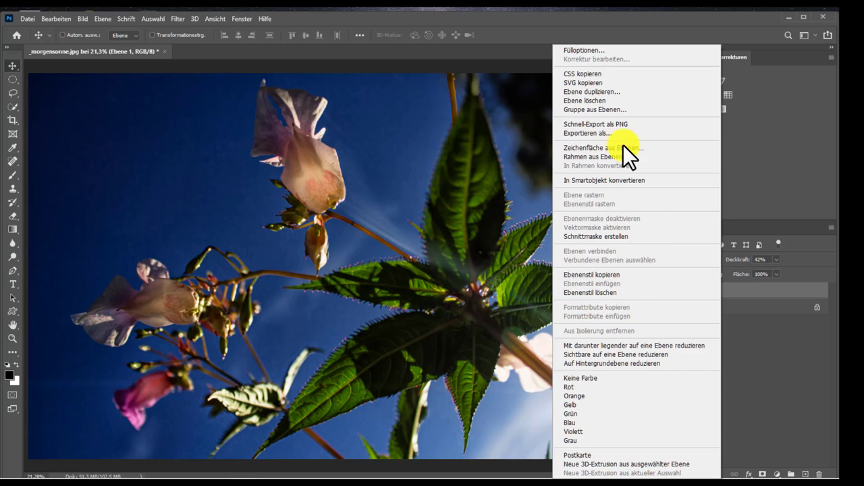
pyautogui.click(624, 101)
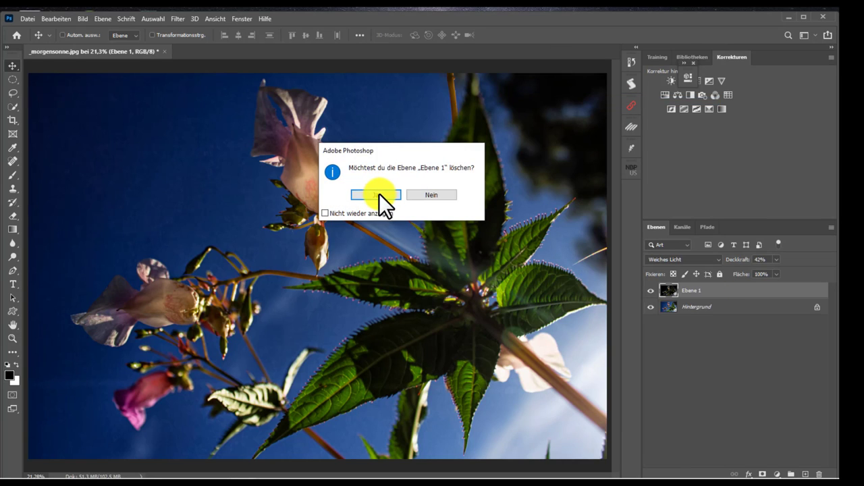
pyautogui.click(378, 193)
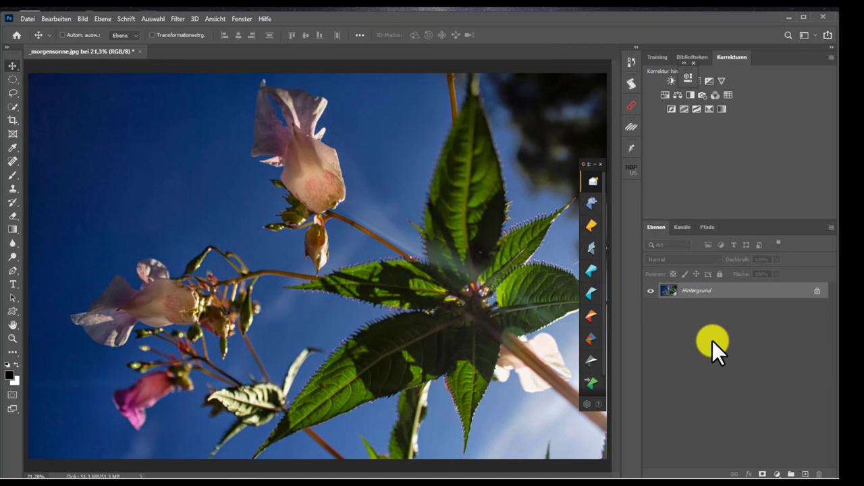
# Step: Duplicate Hintergrund into a fresh Ebene 1 at Normal, 100% opacity
pyautogui.hotkey('ctrl', 'j')
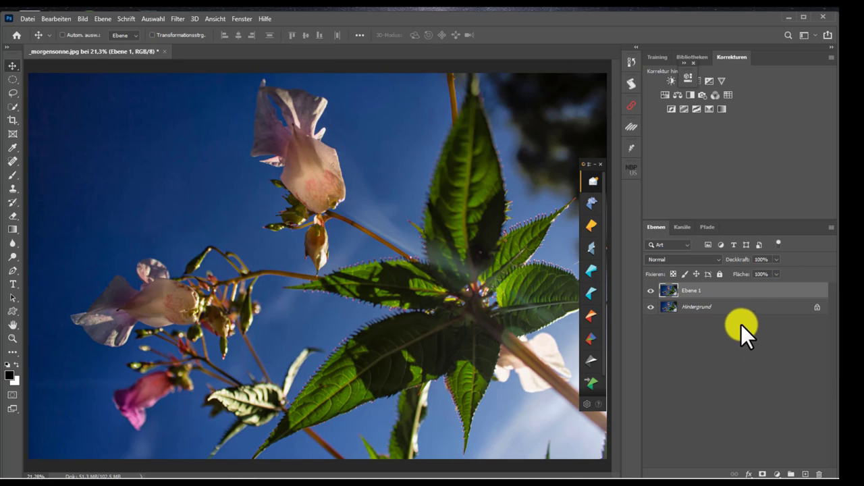
pyautogui.rightClick(716, 289)
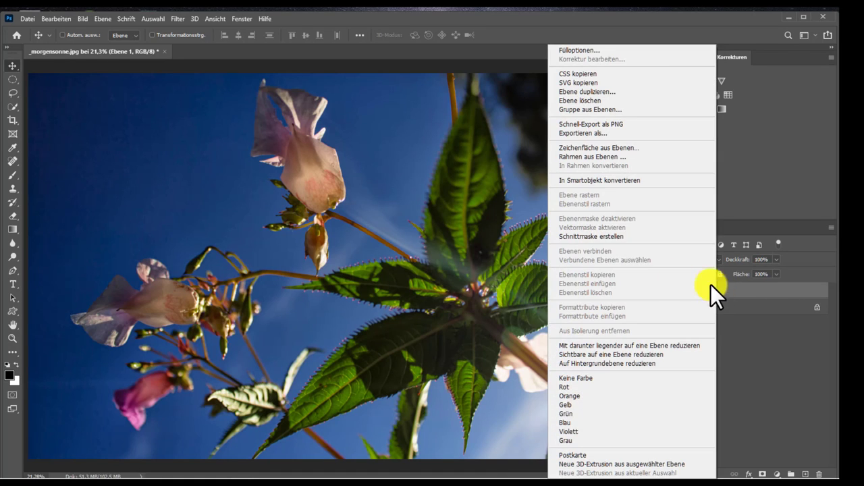
pyautogui.click(794, 395)
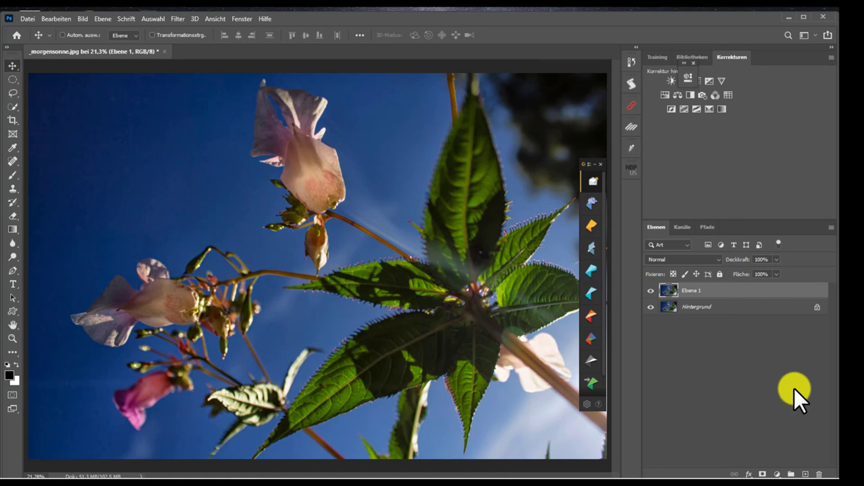
# Step: Run Flaming Pear Mr. Contrast with Glow size 58, Soft glow 63, Harsh glow 78, Original color 73
pyautogui.click(178, 17)
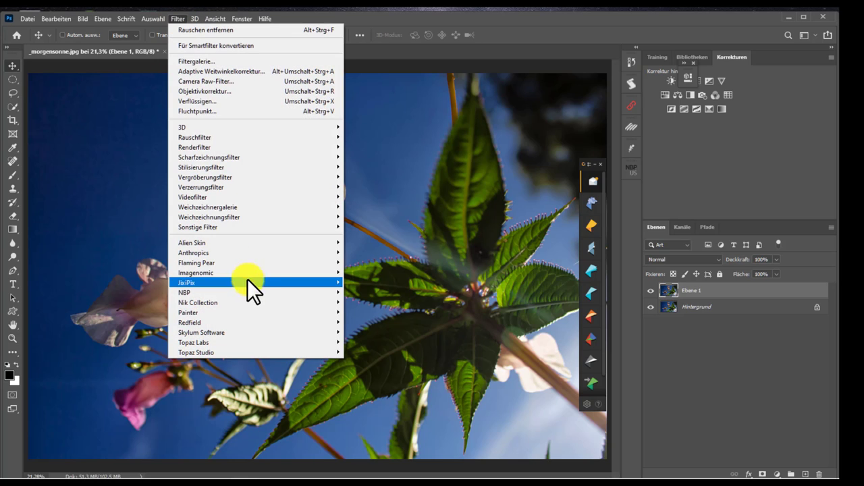
pyautogui.moveTo(256, 263)
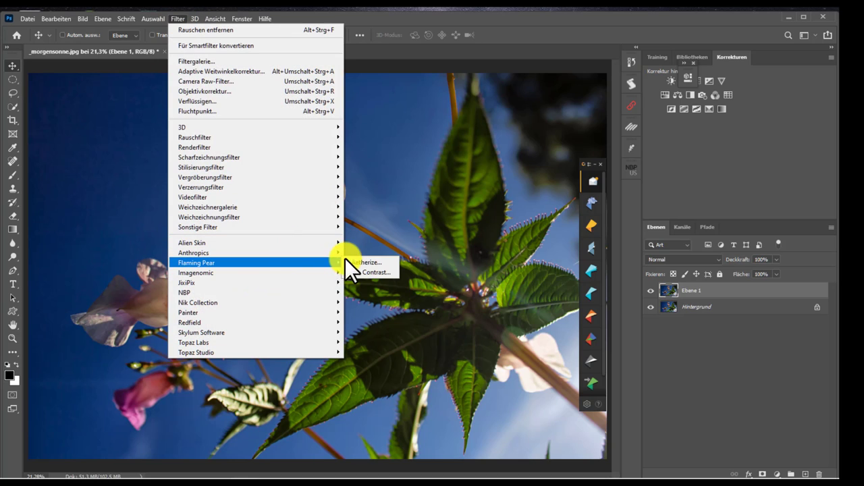
pyautogui.click(378, 272)
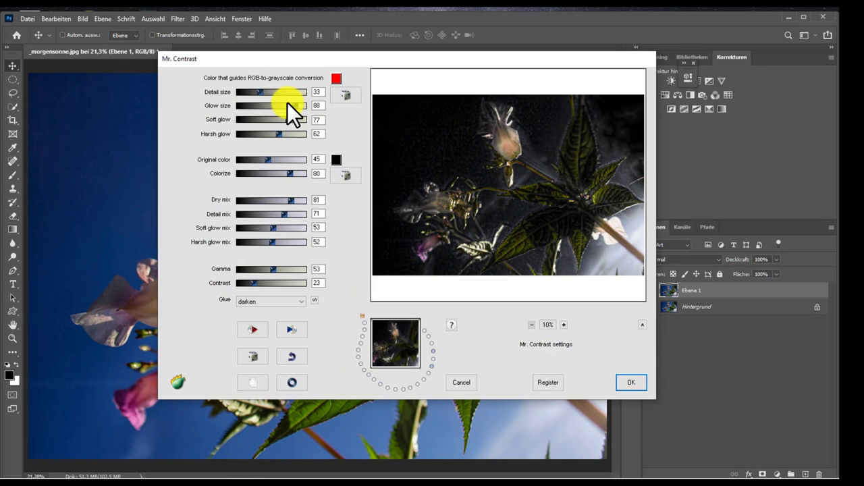
pyautogui.moveTo(290, 104)
pyautogui.mouseDown()
pyautogui.moveTo(276, 109)
pyautogui.moveTo(268, 133)
pyautogui.mouseUp()
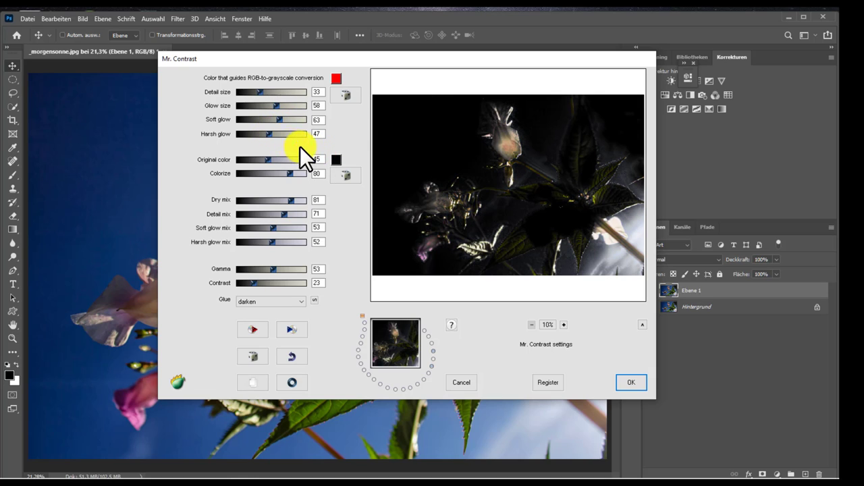
pyautogui.moveTo(286, 134); pyautogui.dragTo(287, 162)
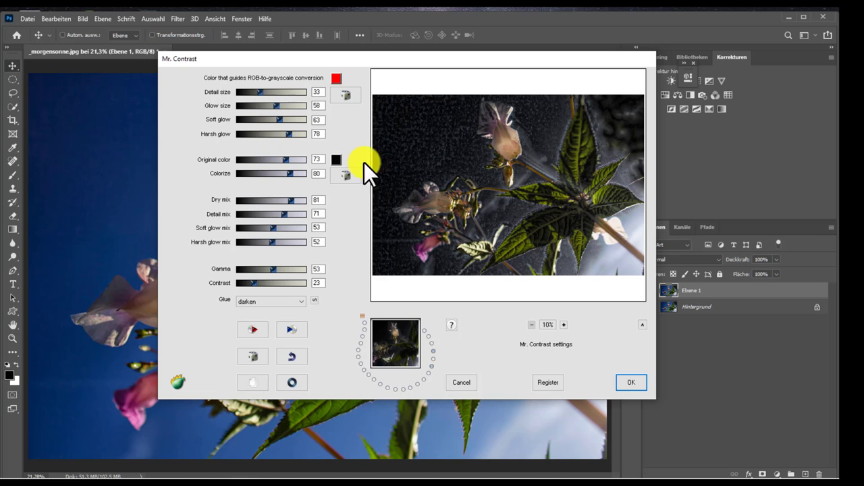
# Step: Set the Mr. Contrast tint colour to a bright blue
pyautogui.click(336, 160)
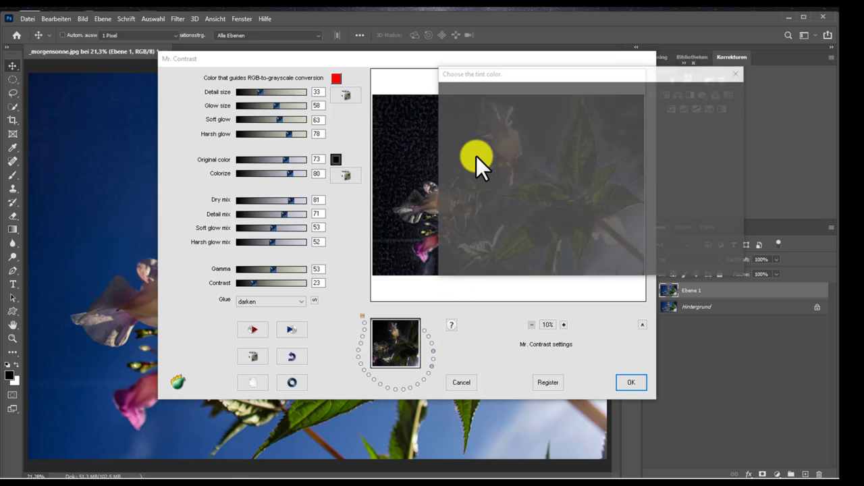
pyautogui.moveTo(590, 143); pyautogui.dragTo(590, 155)
pyautogui.click(559, 107)
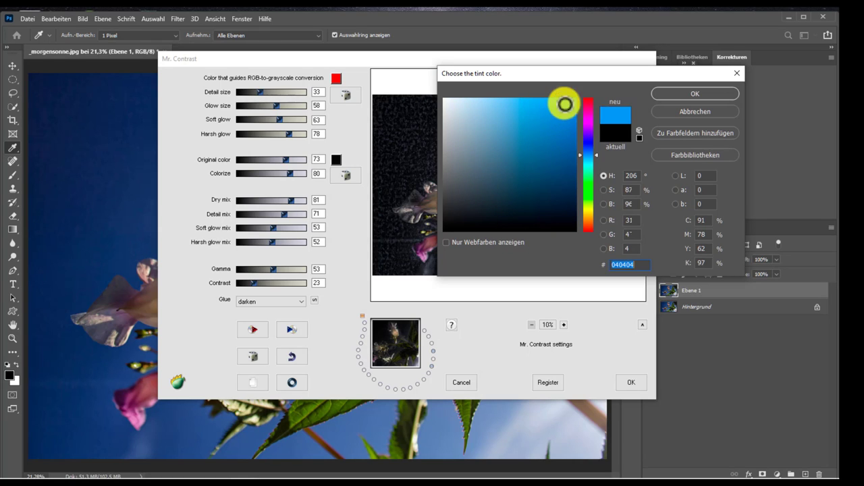
pyautogui.click(695, 94)
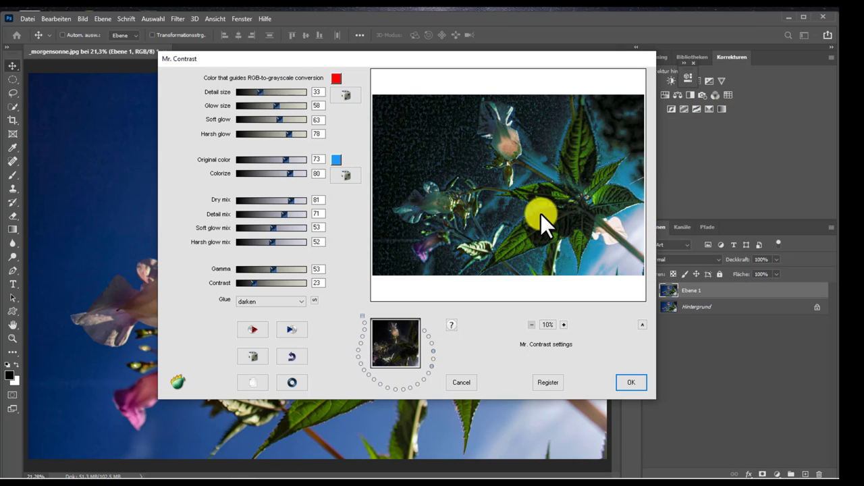
# Step: Apply Mr. Contrast with Original color 44, Colorize 58 and Dry mix 65
pyautogui.click(270, 157)
pyautogui.click(277, 173)
pyautogui.click(280, 201)
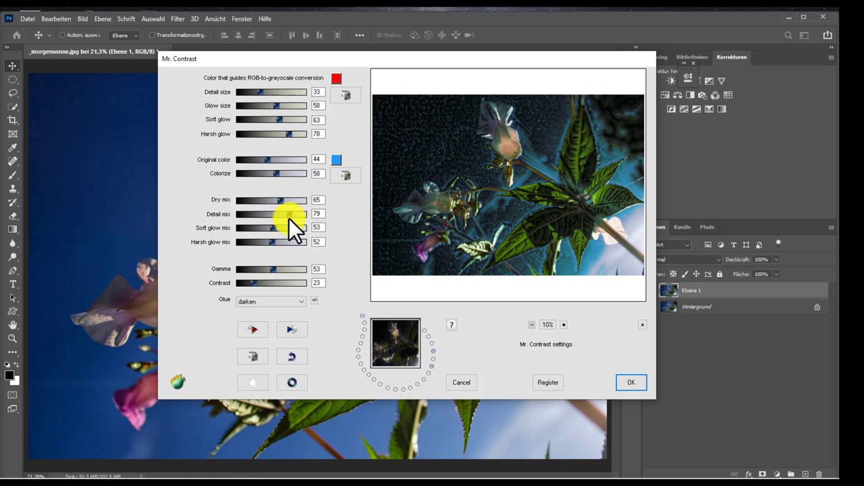
pyautogui.click(637, 383)
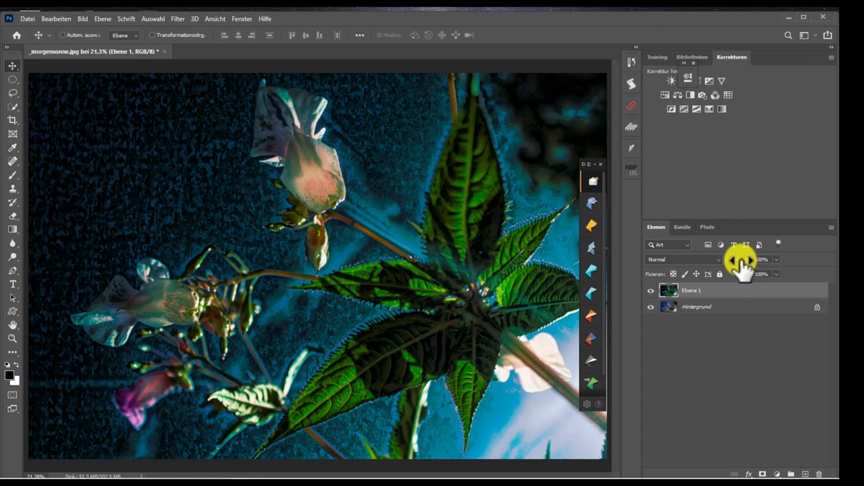
# Step: Set Ebene 1 to 65% opacity and compare it in Farbe blend mode
pyautogui.moveTo(741, 263); pyautogui.dragTo(743, 262)
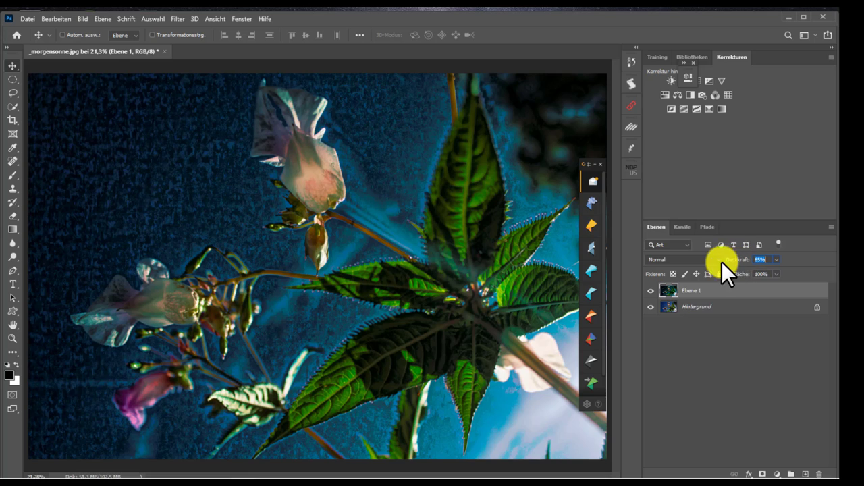
pyautogui.click(718, 260)
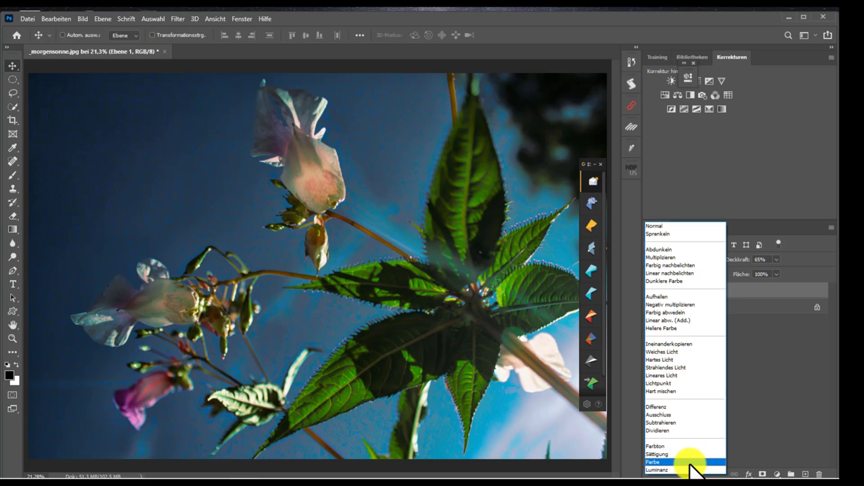
pyautogui.click(690, 463)
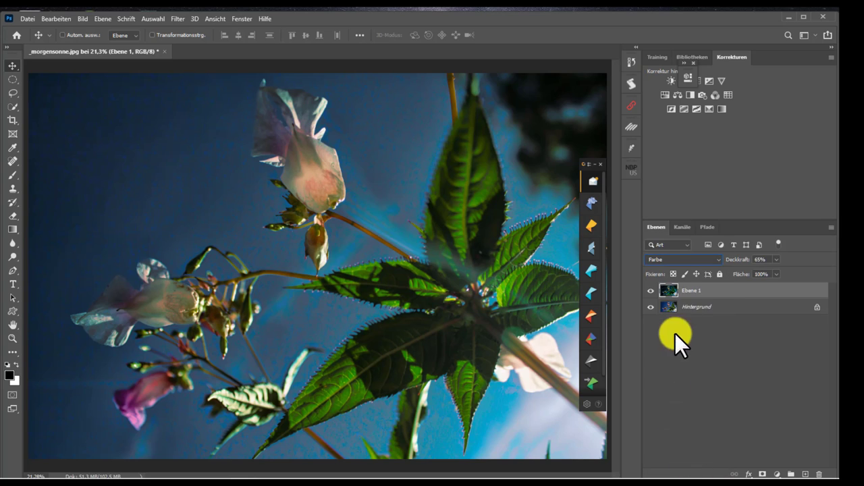
pyautogui.click(651, 290)
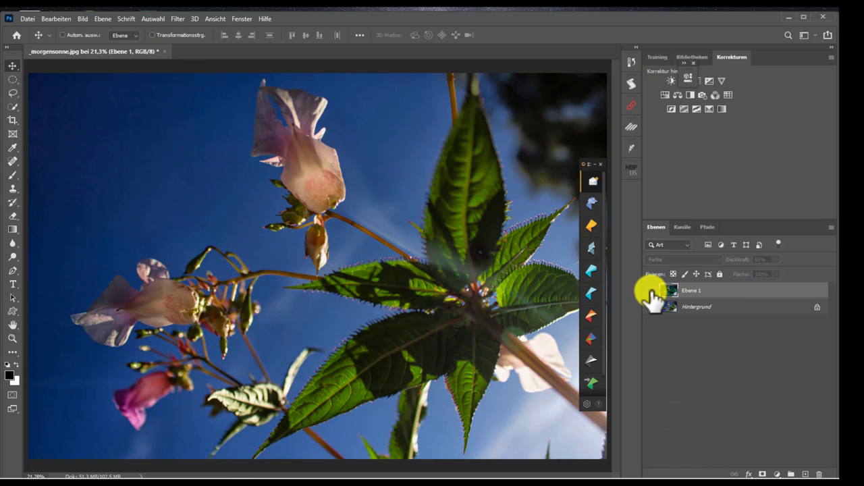
pyautogui.click(652, 290)
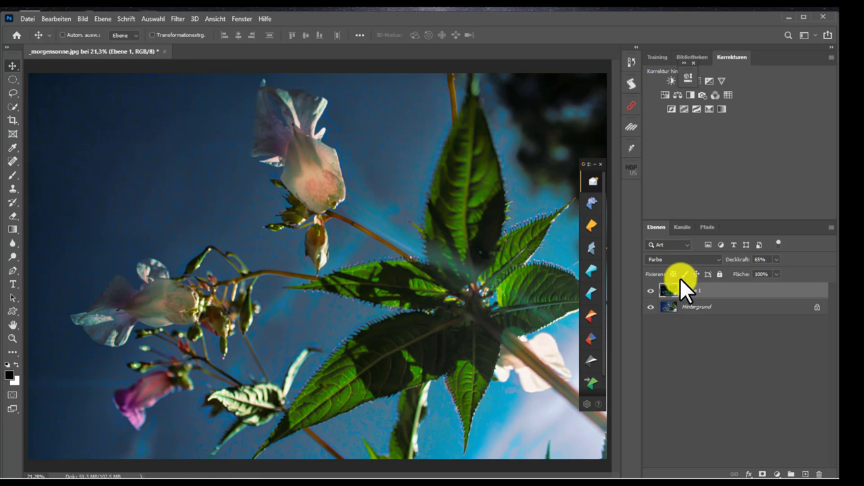
# Step: Try another blend mode, then return Ebene 1 to Normal blending
pyautogui.hotkey('shift', 'alt', 'b')
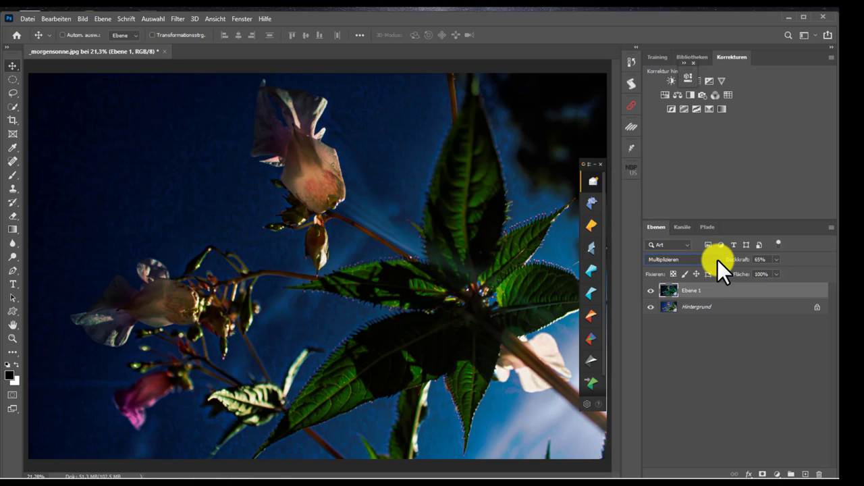
pyautogui.click(717, 260)
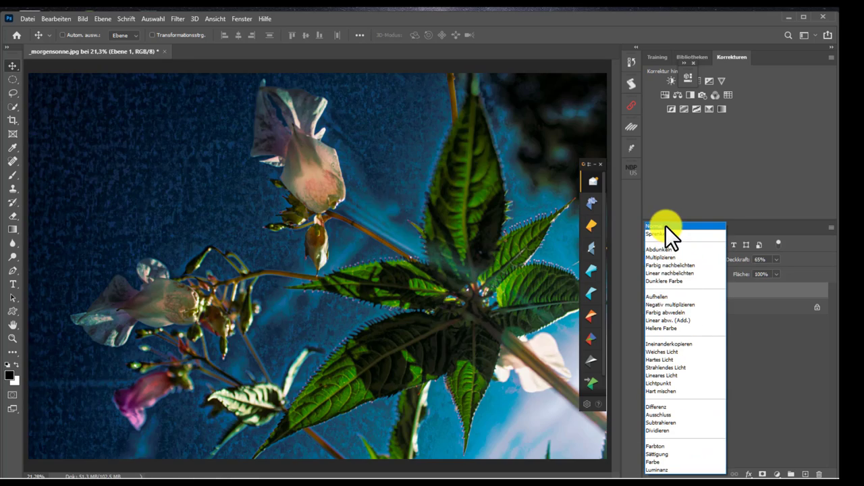
pyautogui.click(665, 225)
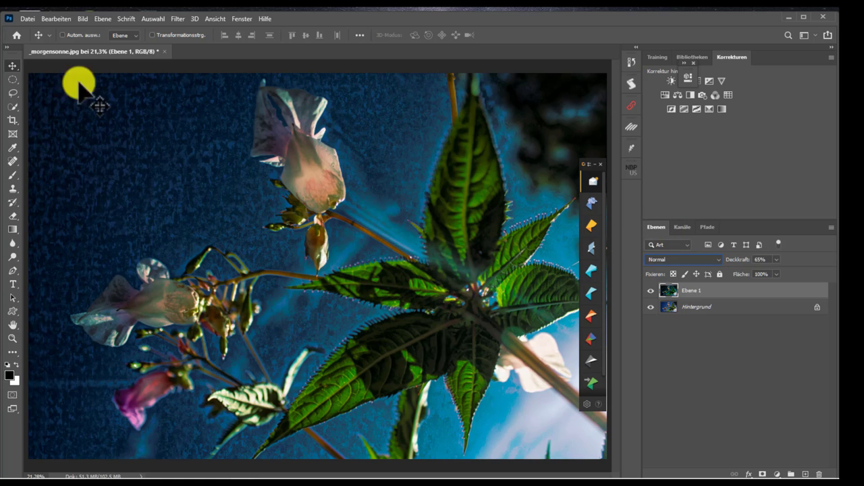
pyautogui.click(178, 19)
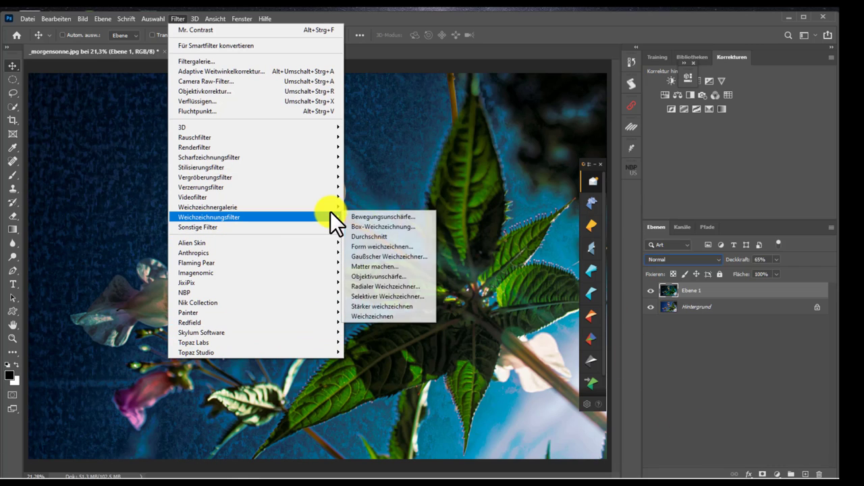
pyautogui.moveTo(209, 217)
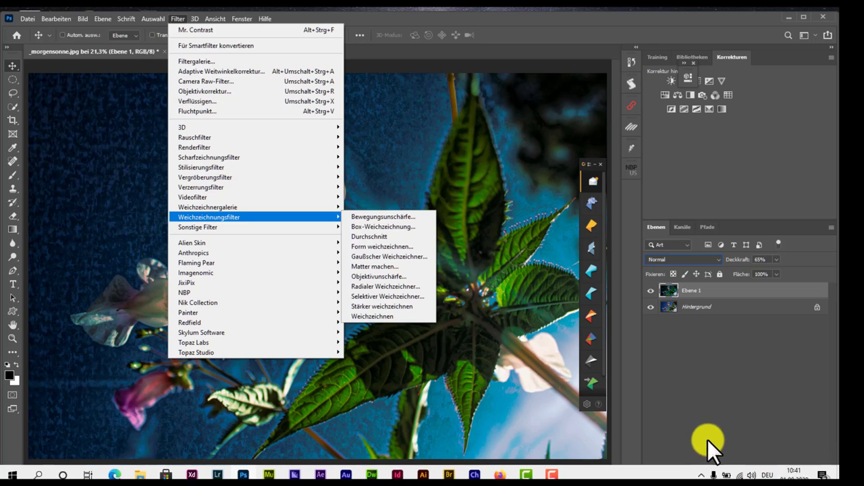
pyautogui.click(720, 295)
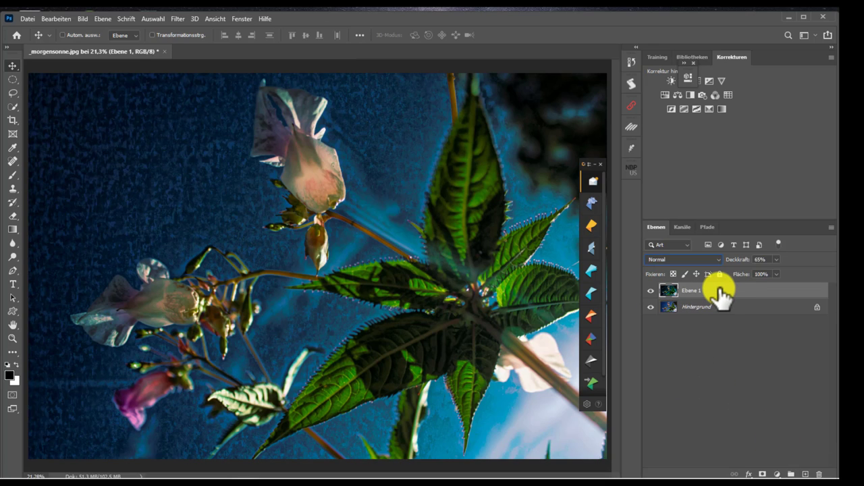